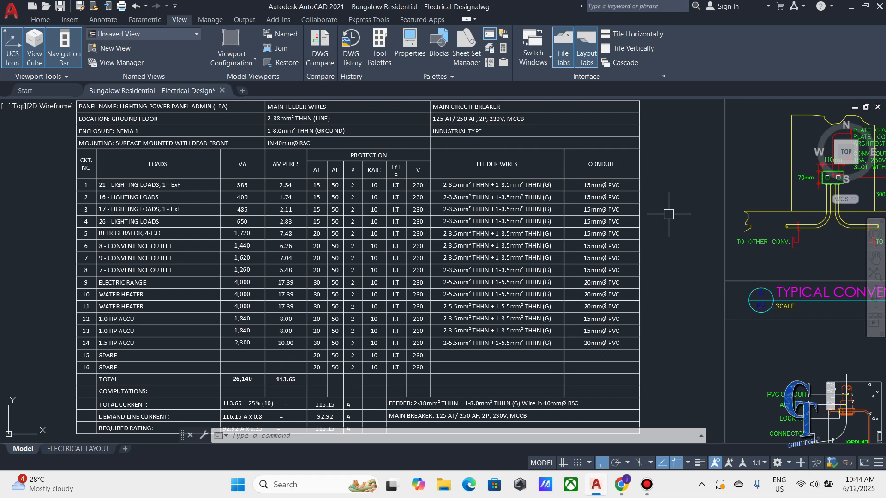
# Examine the block library below the sheets, especially the ready-made dynamic panel details
pyautogui.scroll(-6, 669, 213)
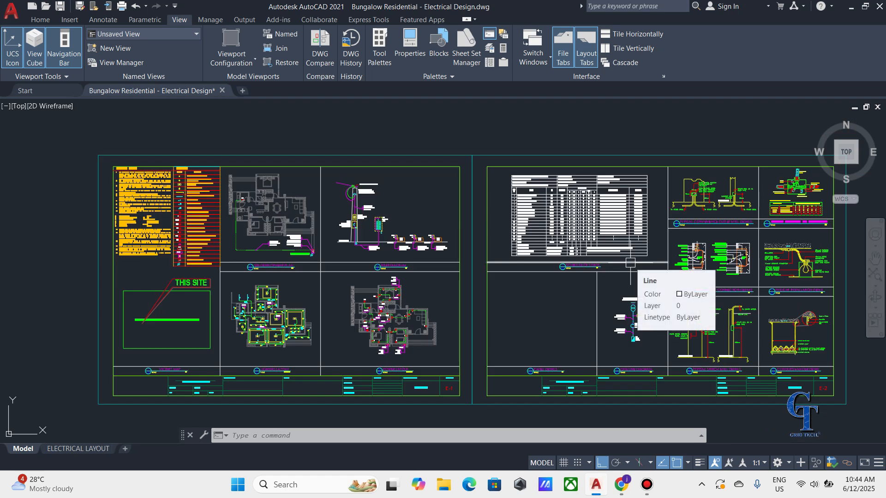
pyautogui.scroll(-3, 640, 286)
pyautogui.moveTo(640, 286)
pyautogui.mouseDown(button='middle')
pyautogui.moveTo(576, 277)
pyautogui.moveTo(559, 107)
pyautogui.mouseUp(button='middle')
pyautogui.scroll(-2, 558, 107)
pyautogui.moveTo(619, 415)
pyautogui.mouseDown(button='middle')
pyautogui.moveTo(619, 267)
pyautogui.moveTo(604, 136)
pyautogui.mouseUp(button='middle')
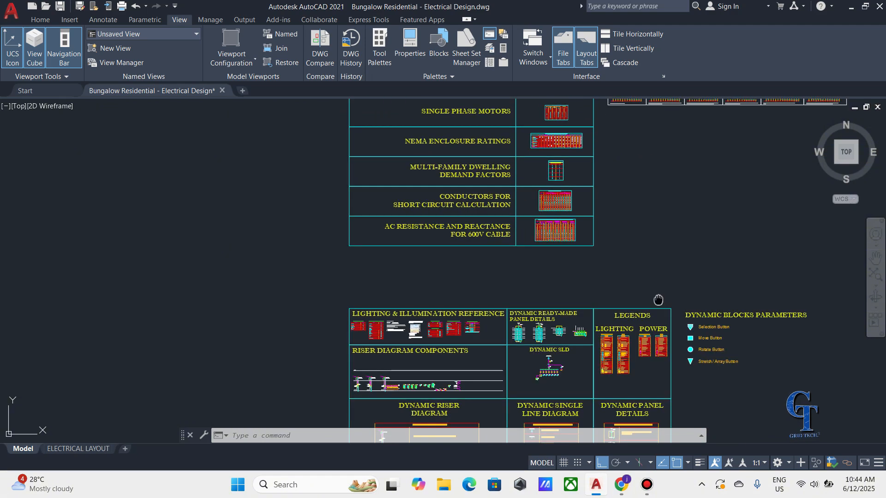
pyautogui.moveTo(658, 300); pyautogui.dragTo(655, 193, button='middle')
pyautogui.scroll(4, 546, 236)
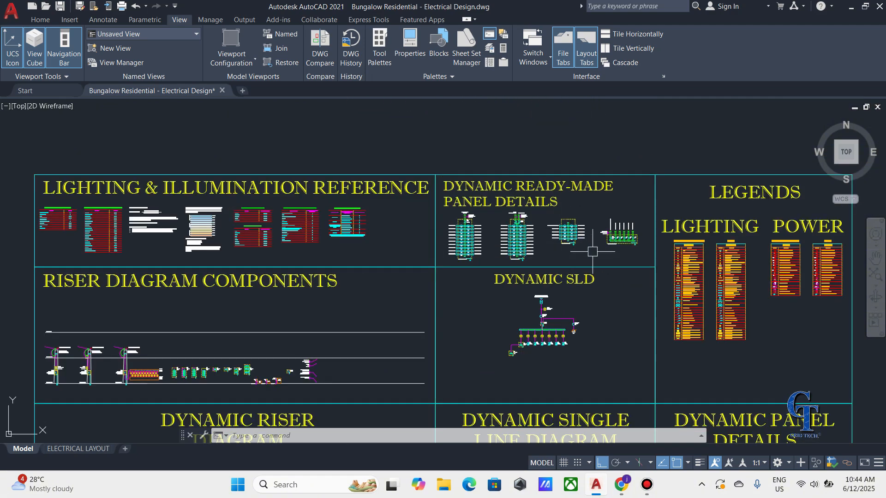
pyautogui.scroll(4, 538, 240)
pyautogui.scroll(-4, 507, 230)
pyautogui.moveTo(507, 231); pyautogui.dragTo(356, 222, button='middle')
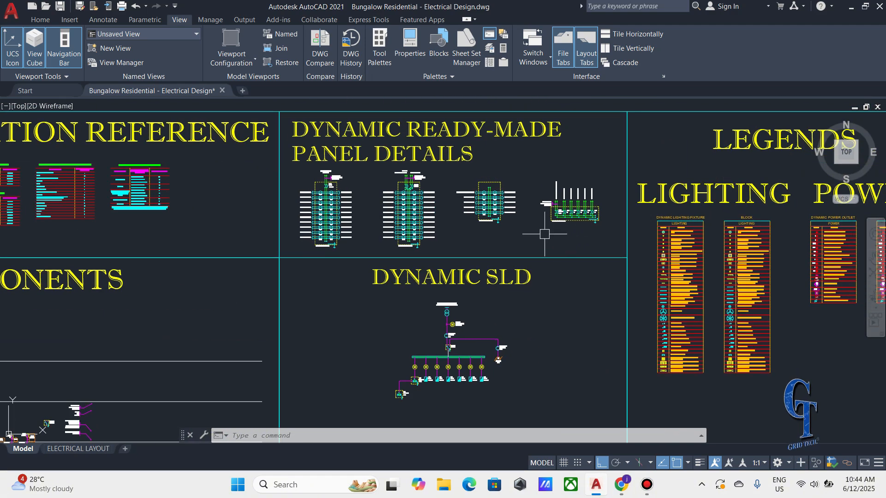
pyautogui.scroll(4, 329, 178)
pyautogui.scroll(-2, 329, 178)
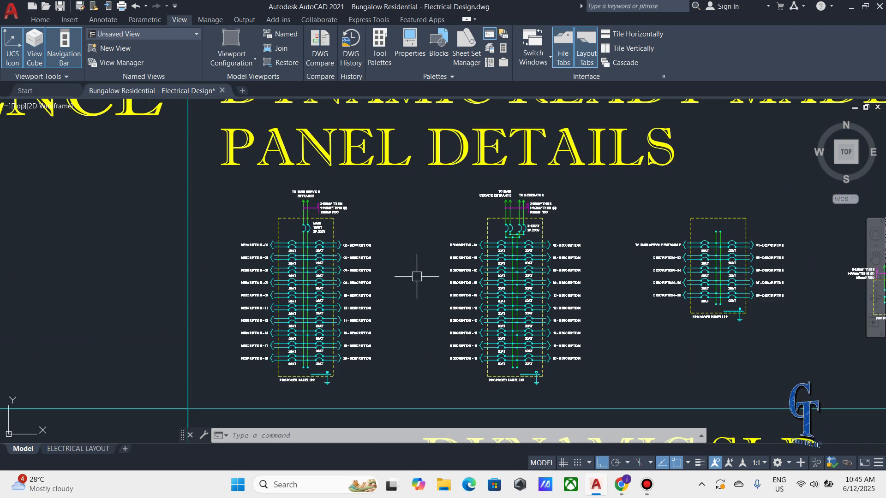
# Copy the PB-CASE-CT center-tap panel board block from the dynamic panel details library into the empty PANEL DETAILS area, with Ortho off
pyautogui.scroll(-6, 433, 283)
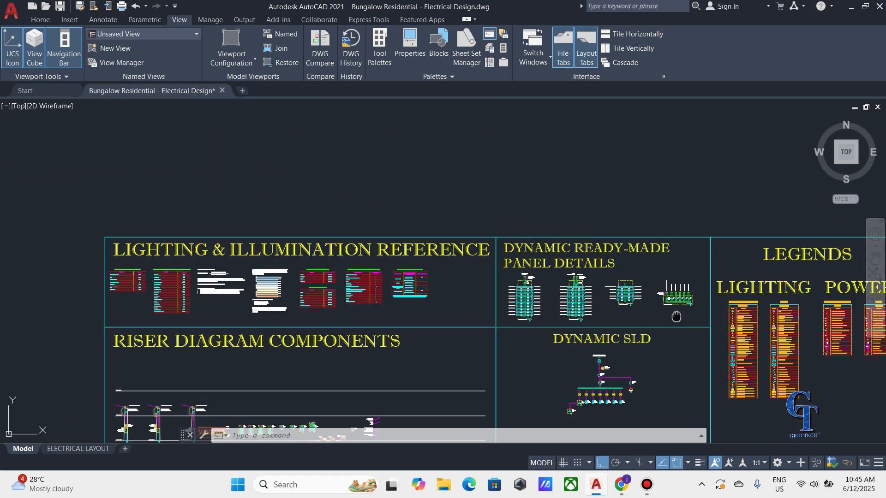
pyautogui.moveTo(691, 361)
pyautogui.mouseDown(button='middle')
pyautogui.moveTo(534, 166)
pyautogui.moveTo(651, 269)
pyautogui.moveTo(536, 226)
pyautogui.mouseUp(button='middle')
pyautogui.scroll(5, 650, 269)
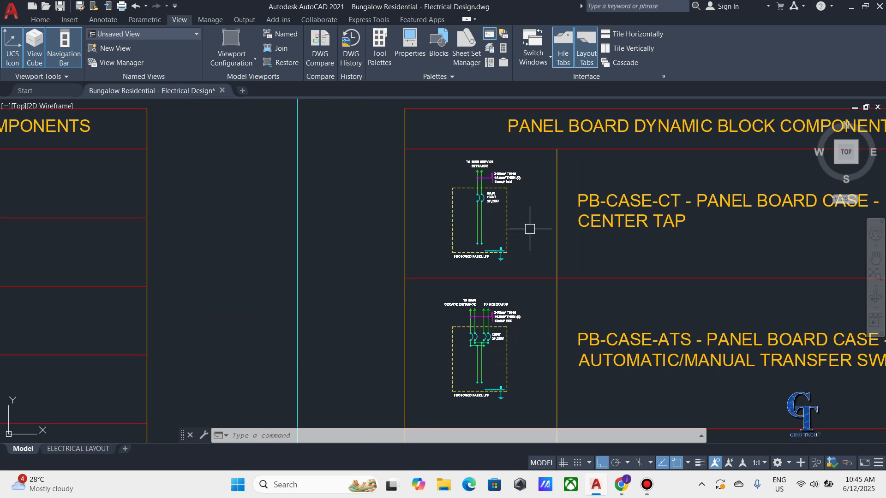
pyautogui.scroll(4, 541, 231)
pyautogui.click(553, 282)
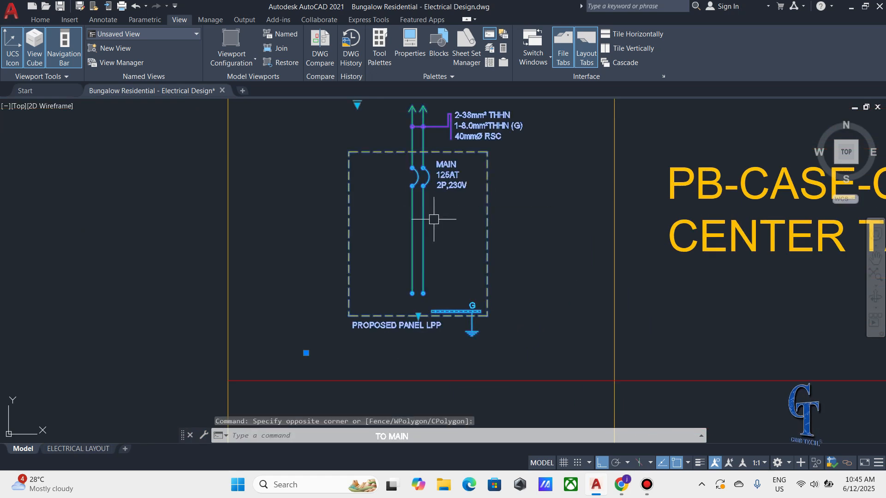
pyautogui.moveTo(509, 261); pyautogui.dragTo(515, 266, button='middle')
pyautogui.click(516, 264)
pyautogui.write('co')
pyautogui.press('Return')
pyautogui.click(520, 263)
pyautogui.scroll(-5, 520, 263)
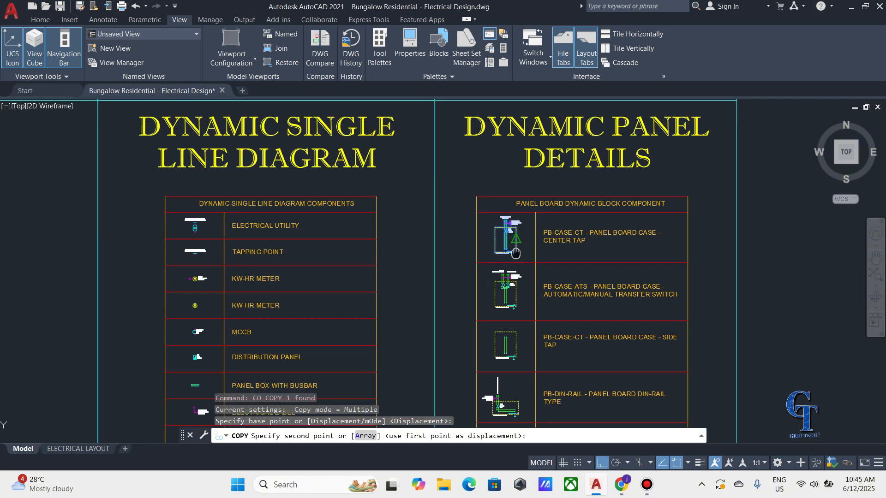
pyautogui.moveTo(464, 105); pyautogui.dragTo(437, 327, button='middle')
pyautogui.scroll(-3, 464, 231)
pyautogui.scroll(-3, 692, 263)
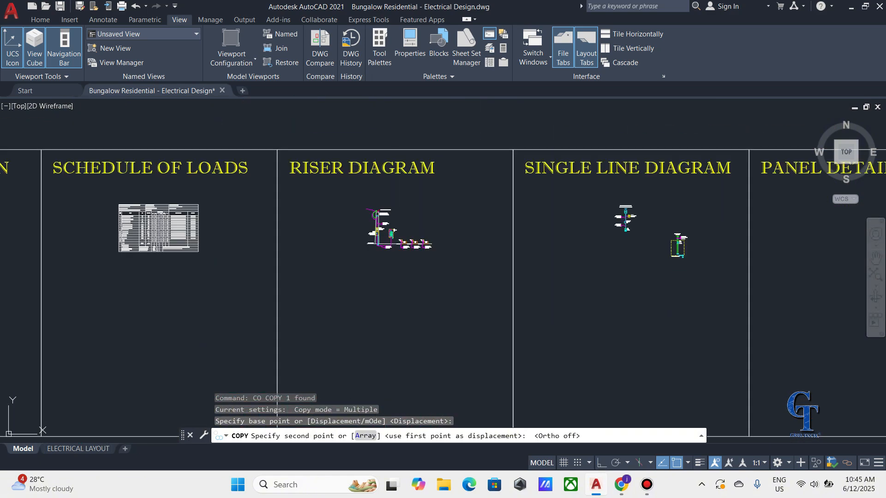
pyautogui.moveTo(692, 263); pyautogui.dragTo(373, 291, button='middle')
pyautogui.scroll(4, 553, 245)
pyautogui.scroll(-2, 549, 237)
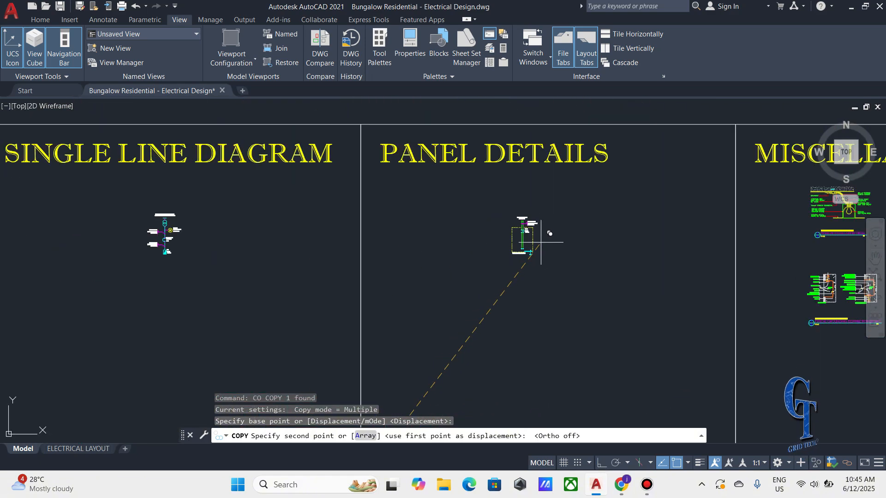
pyautogui.moveTo(549, 237); pyautogui.dragTo(530, 267, button='middle')
pyautogui.click(524, 269)
pyautogui.press('Escape')
pyautogui.press('Escape')
pyautogui.scroll(8, 520, 256)
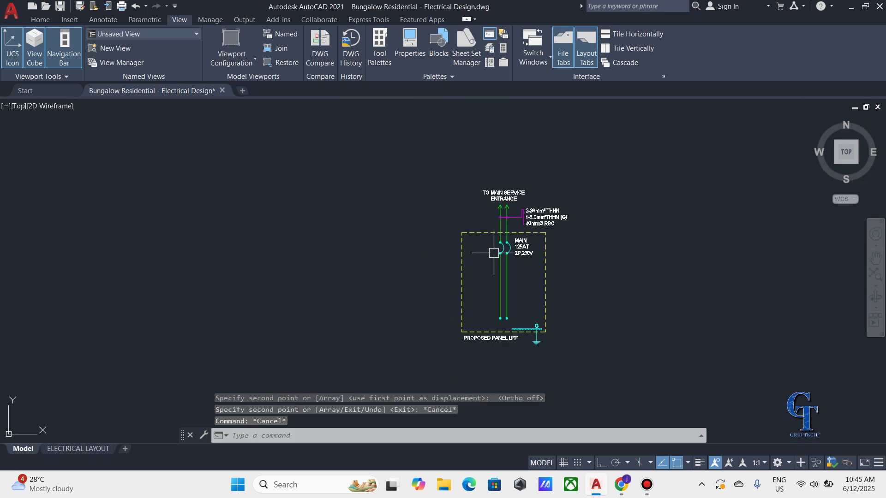
# Split model space into two vertical viewports and make the left viewport active
pyautogui.click(233, 59)
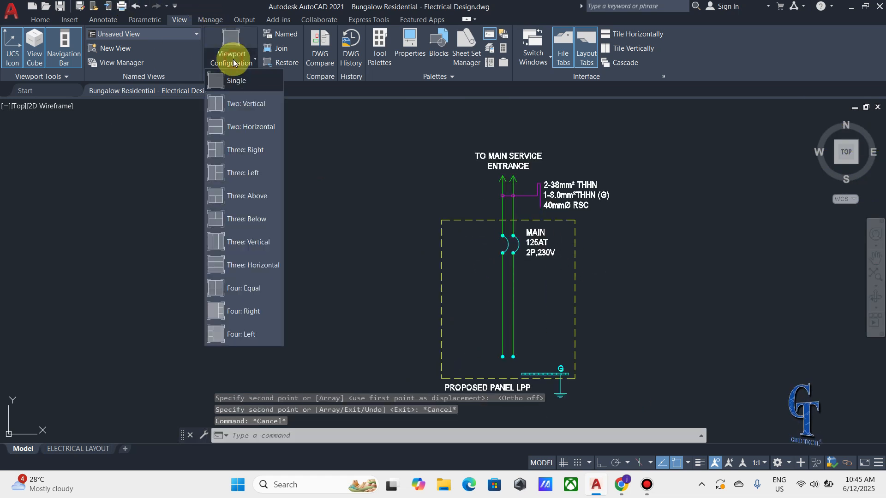
pyautogui.click(240, 106)
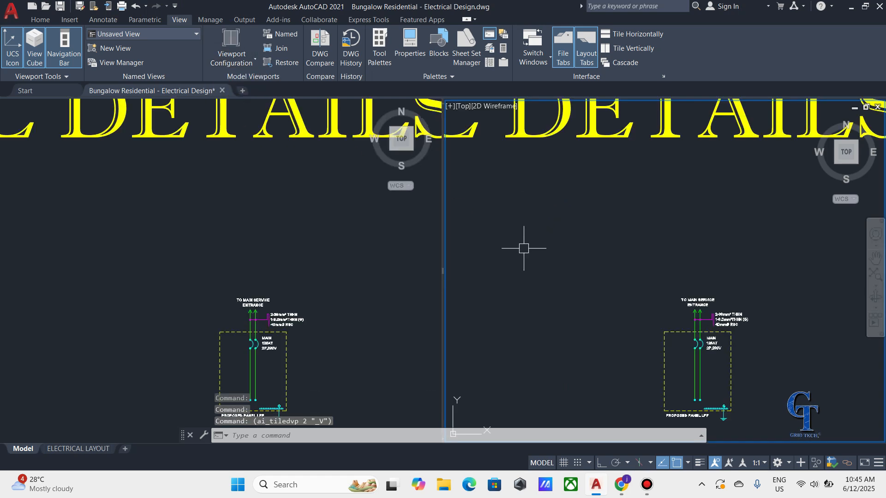
pyautogui.click(251, 237)
pyautogui.click(286, 212)
pyautogui.click(284, 198)
# Frame the SCHEDULE OF LOADS table from the sheet in the left viewport as a reference
pyautogui.scroll(-4, 285, 200)
pyautogui.moveTo(304, 213); pyautogui.dragTo(358, 228, button='middle')
pyautogui.scroll(-8, 326, 254)
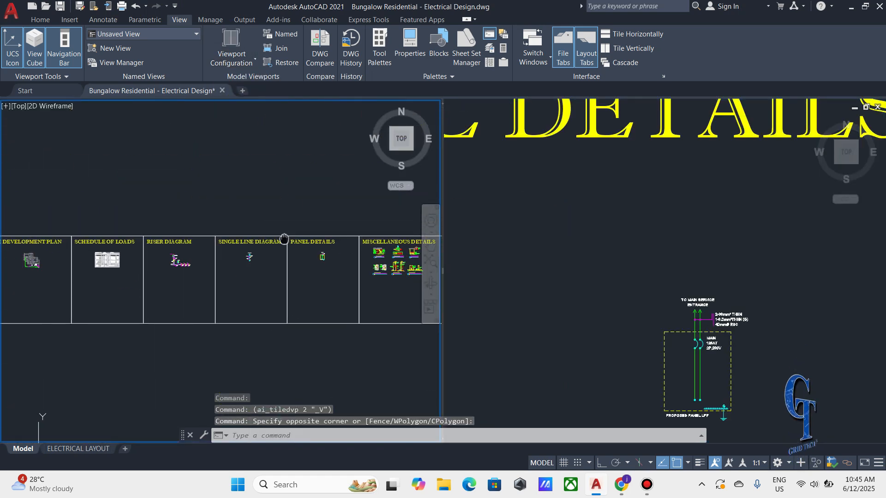
pyautogui.moveTo(284, 240); pyautogui.dragTo(429, 294, button='middle')
pyautogui.moveTo(178, 203); pyautogui.dragTo(425, 278, button='middle')
pyautogui.moveTo(220, 219); pyautogui.dragTo(302, 197, button='middle')
pyautogui.scroll(2, 317, 289)
pyautogui.scroll(8, 313, 287)
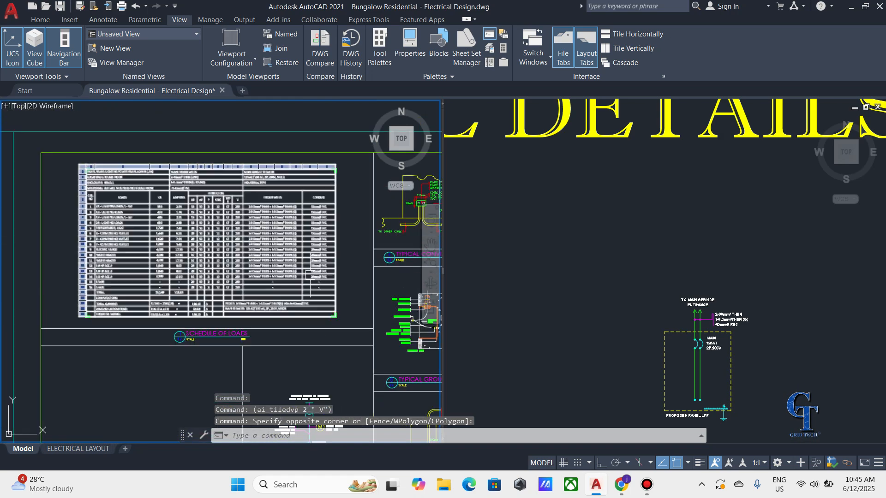
pyautogui.moveTo(198, 247); pyautogui.dragTo(246, 253, button='middle')
pyautogui.scroll(2, 256, 260)
pyautogui.scroll(2, 224, 250)
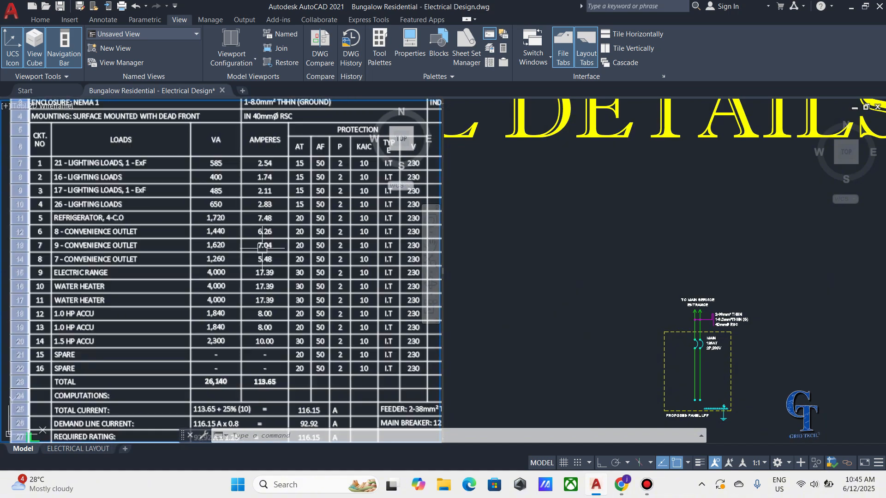
pyautogui.scroll(-3, 314, 253)
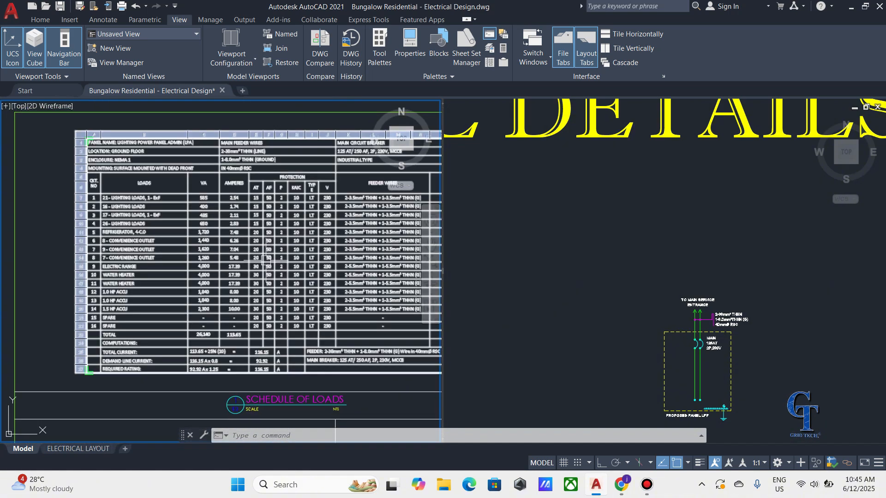
pyautogui.moveTo(353, 376); pyautogui.dragTo(339, 383, button='middle')
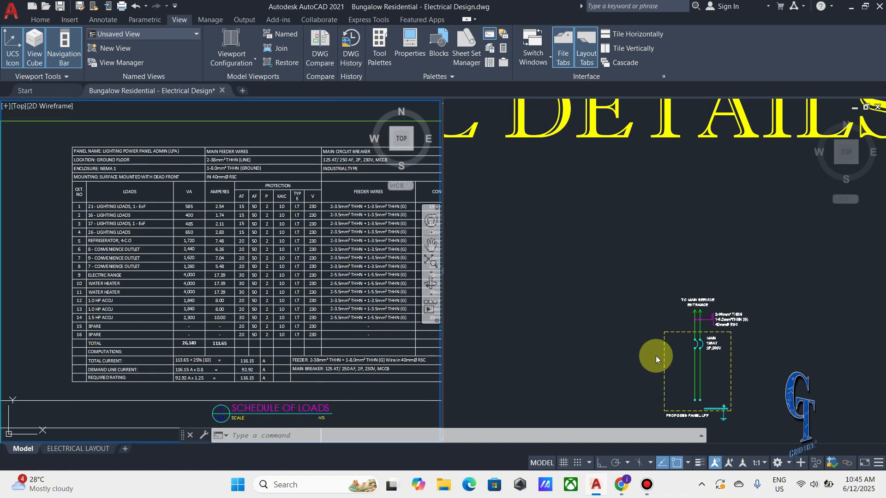
# Frame the copied panel case in the right viewport and fit the full width of the load schedule in the left one
pyautogui.click(693, 370)
pyautogui.moveTo(686, 375); pyautogui.dragTo(655, 326, button='middle')
pyautogui.click(299, 206)
pyautogui.moveTo(278, 204); pyautogui.dragTo(250, 212, button='middle')
pyautogui.click(679, 270)
pyautogui.scroll(4, 678, 270)
pyautogui.moveTo(682, 308); pyautogui.dragTo(684, 270, button='middle')
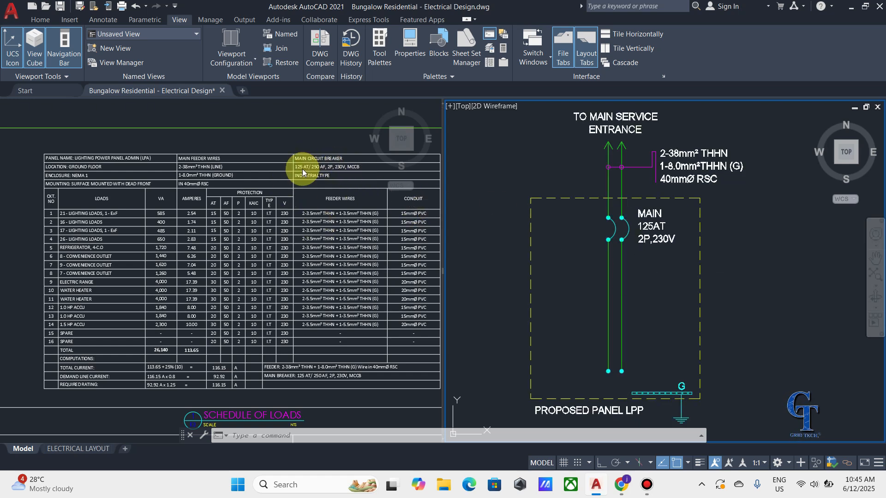
pyautogui.scroll(2, 302, 169)
pyautogui.scroll(-2, 664, 265)
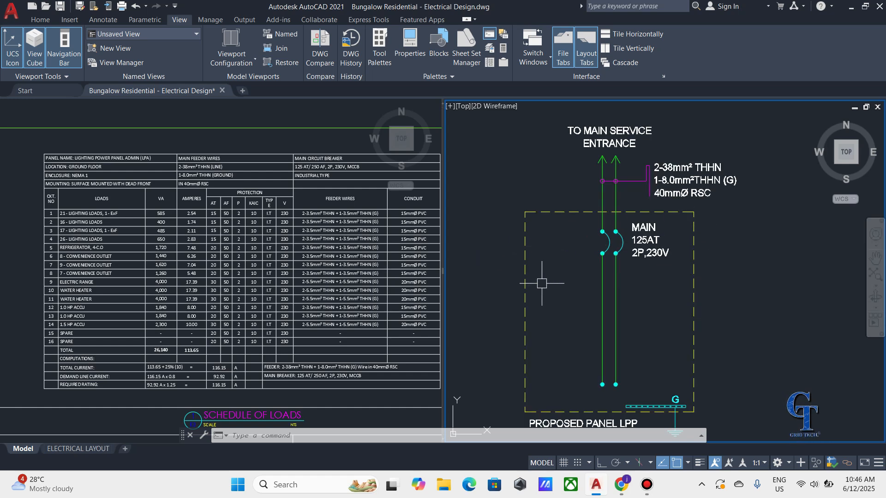
pyautogui.click(726, 296)
pyautogui.click(655, 308)
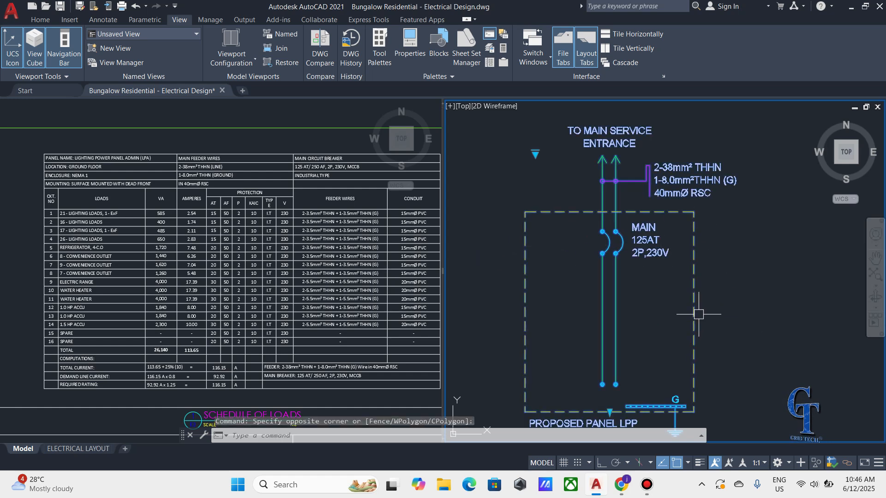
pyautogui.press('Escape')
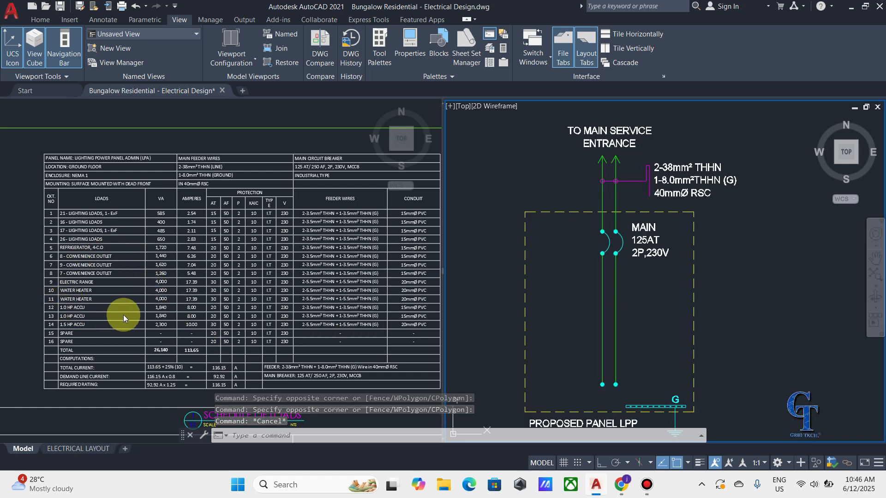
pyautogui.click(769, 313)
pyautogui.click(746, 345)
# Stretch the panel case block downward from its lower edge to make room for the branch circuits
pyautogui.scroll(-2, 743, 342)
pyautogui.moveTo(739, 333)
pyautogui.mouseDown(button='middle')
pyautogui.moveTo(731, 318)
pyautogui.moveTo(743, 265)
pyautogui.mouseUp(button='middle')
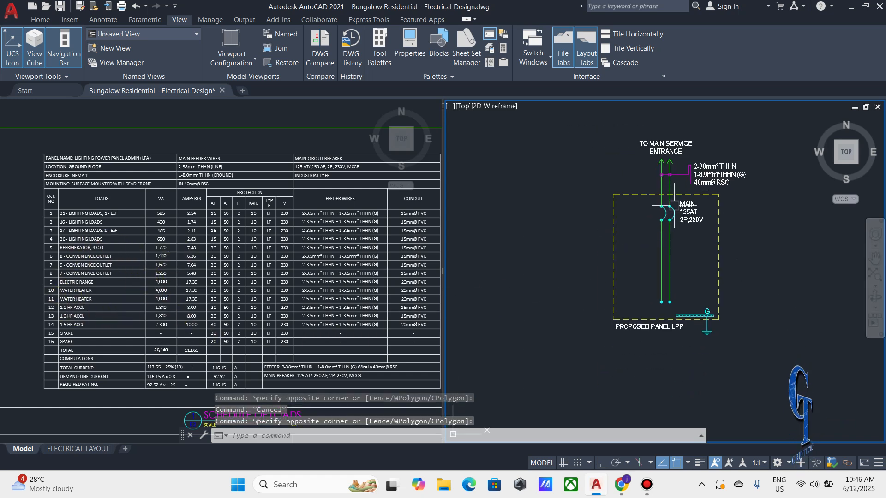
pyautogui.click(726, 310)
pyautogui.click(695, 324)
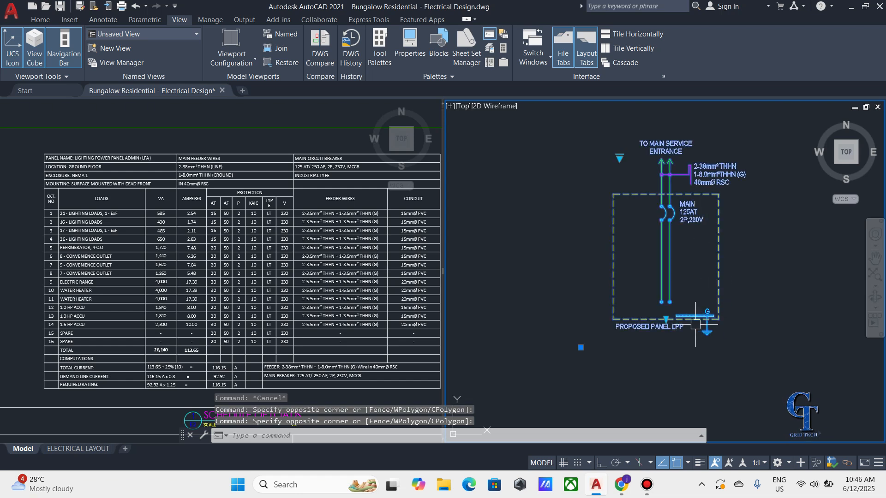
pyautogui.click(666, 318)
pyautogui.moveTo(661, 393); pyautogui.dragTo(631, 361, button='middle')
pyautogui.click(633, 388)
pyautogui.press('Escape')
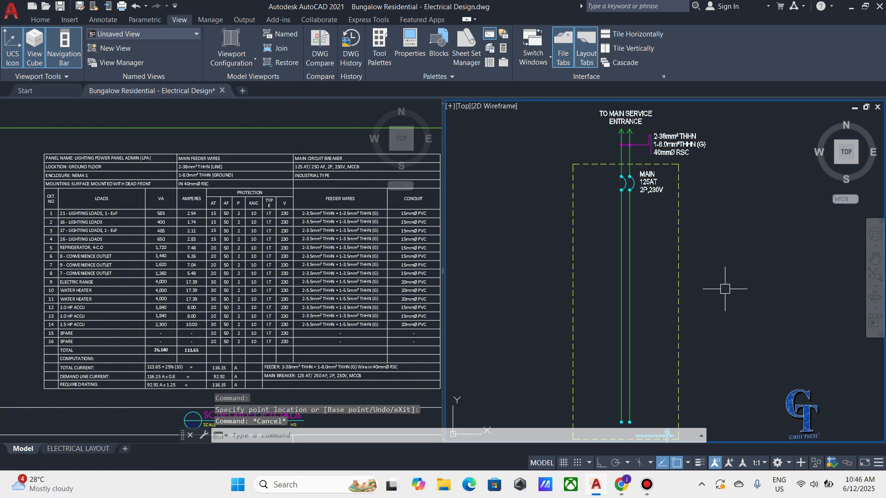
# Copy the stretched panel case block a short distance straight down with Ortho on
pyautogui.click(725, 291)
pyautogui.click(663, 252)
pyautogui.write('co')
pyautogui.press('Return')
pyautogui.click(730, 231)
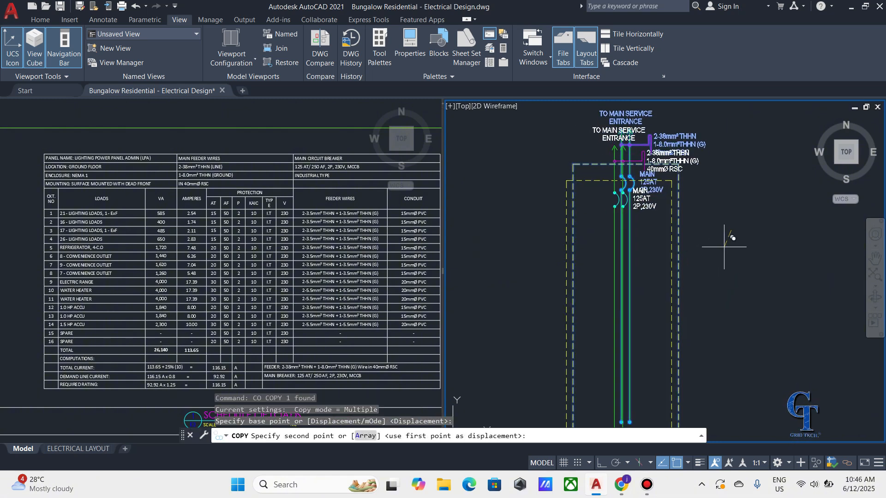
pyautogui.press('F8')
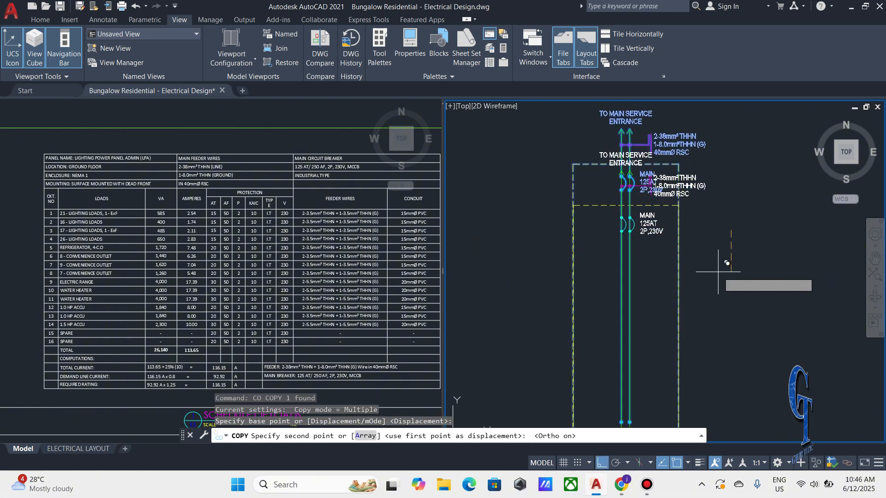
pyautogui.click(726, 262)
pyautogui.press('Escape')
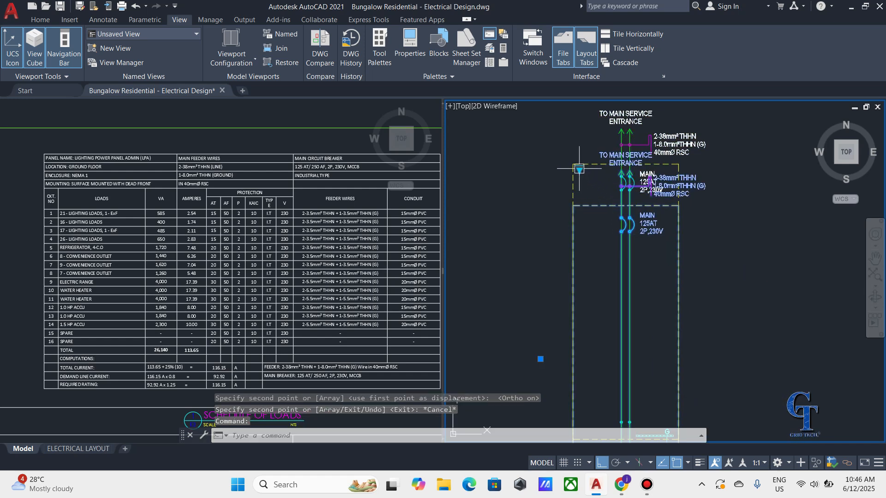
# Switch the copied block's visibility state to CB-BOLT-ON
pyautogui.click(580, 169)
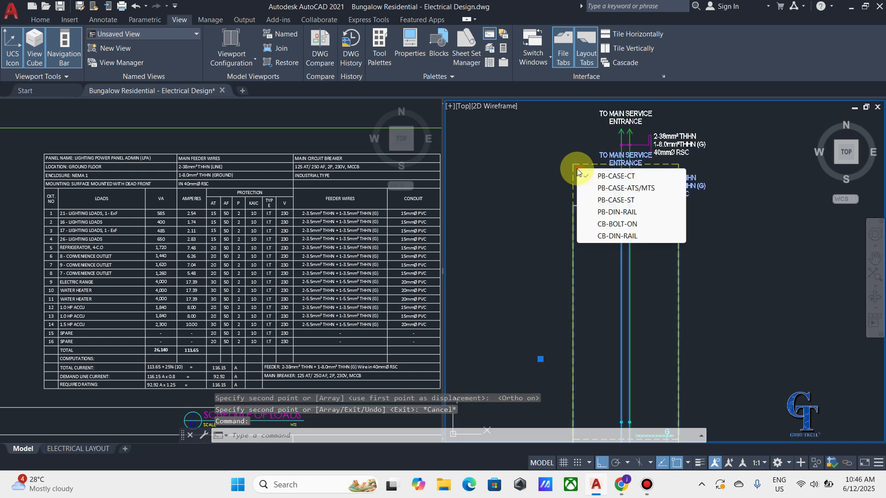
pyautogui.click(624, 225)
pyautogui.press('Escape')
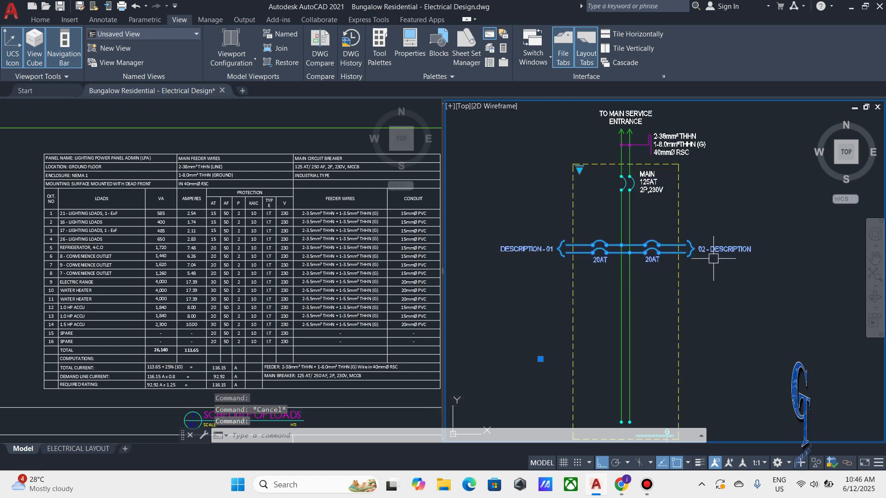
# Move the bolt-on circuit breaker row straight up to sit just below the main breaker
pyautogui.scroll(2, 713, 259)
pyautogui.write('m')
pyautogui.press('Return')
pyautogui.click(744, 366)
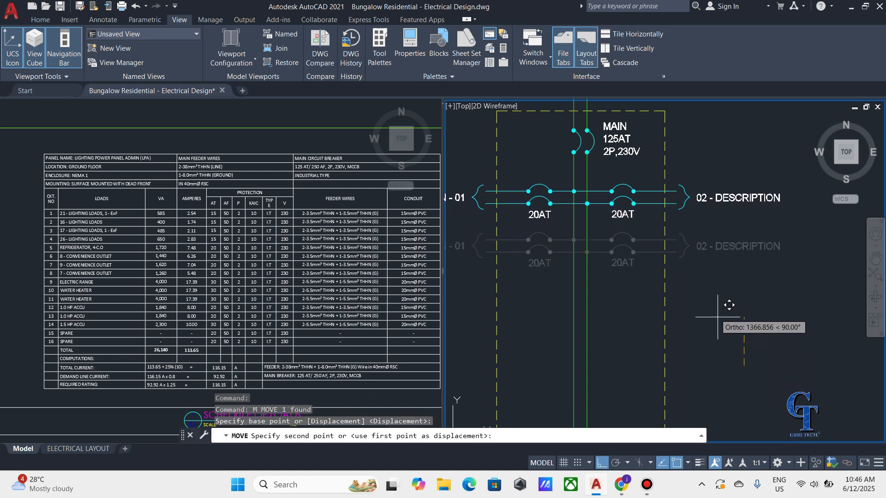
pyautogui.press('Escape')
pyautogui.press('Escape')
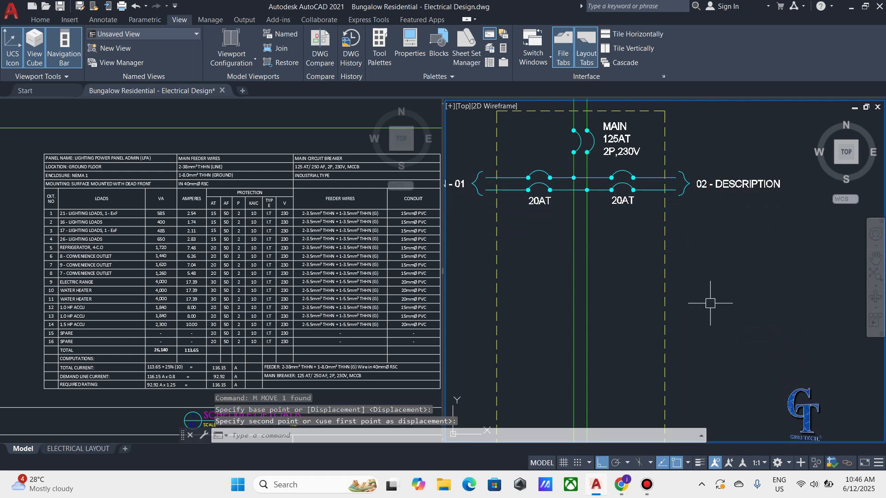
pyautogui.scroll(-3, 692, 244)
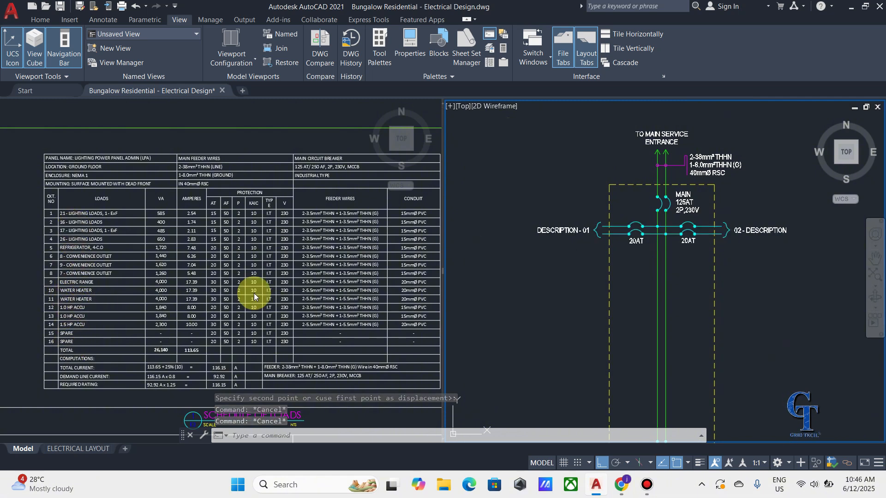
pyautogui.click(684, 263)
pyautogui.moveTo(685, 263); pyautogui.dragTo(664, 253, button='middle')
pyautogui.click(627, 224)
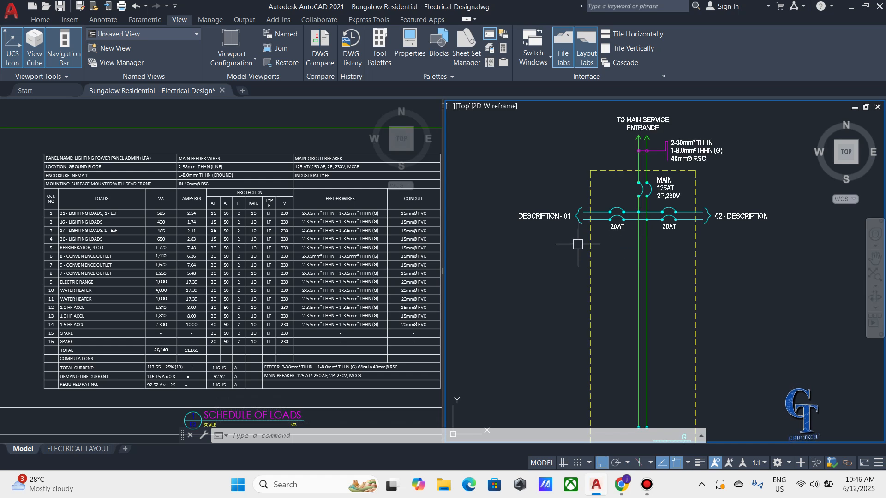
# Copy the bolt-on circuit breaker row straight down to form a second row directly below it
pyautogui.click(669, 219)
pyautogui.write('co')
pyautogui.press('space')
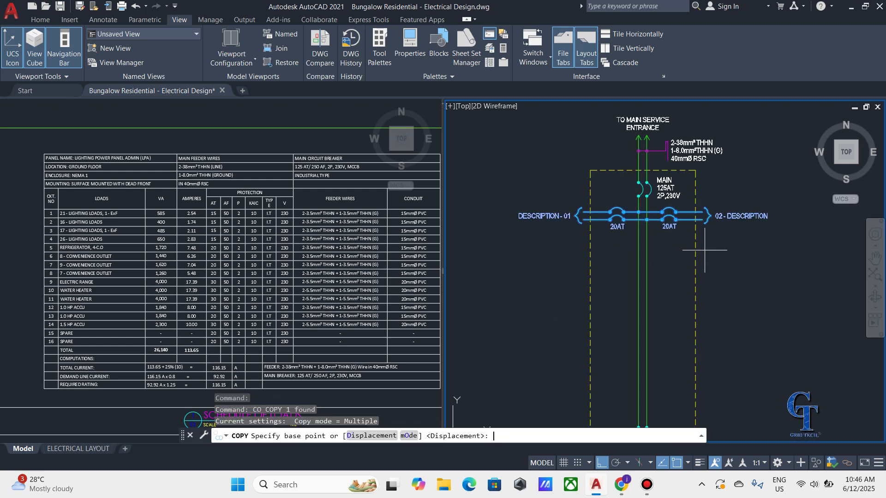
pyautogui.scroll(2, 705, 248)
pyautogui.click(718, 234)
pyautogui.click(719, 267)
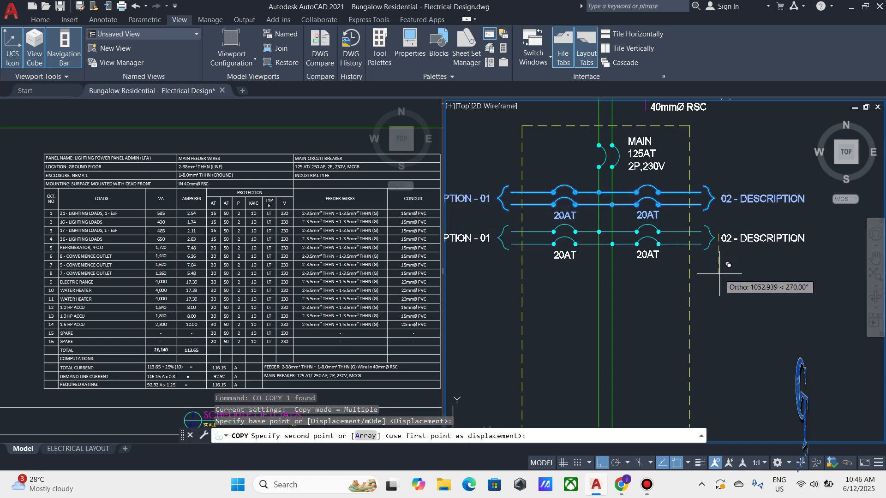
pyautogui.press('Escape')
# Copy the second breaker row repeatedly down the busbars at the same spacing until the panel has eight rows
pyautogui.click(658, 232)
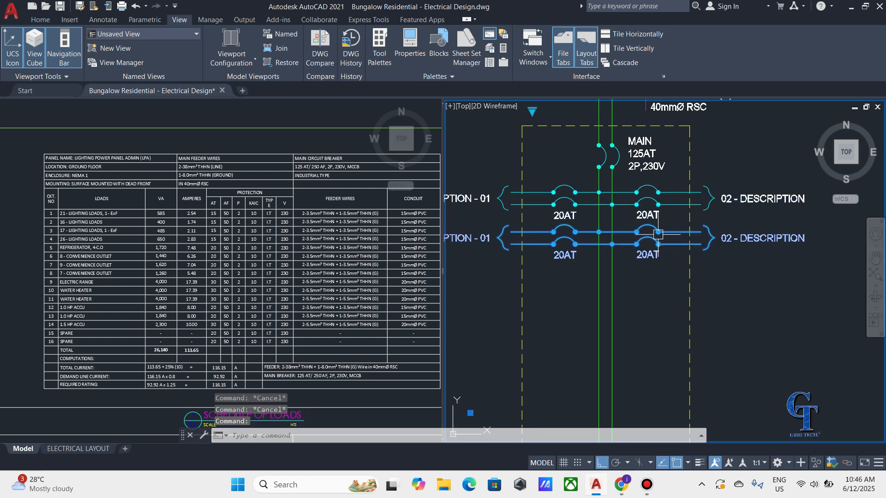
pyautogui.write('co')
pyautogui.press('space')
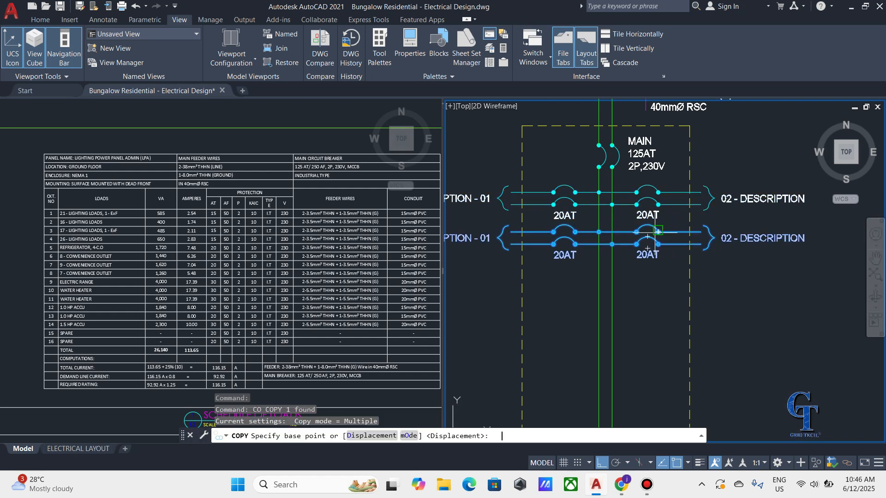
pyautogui.click(680, 191)
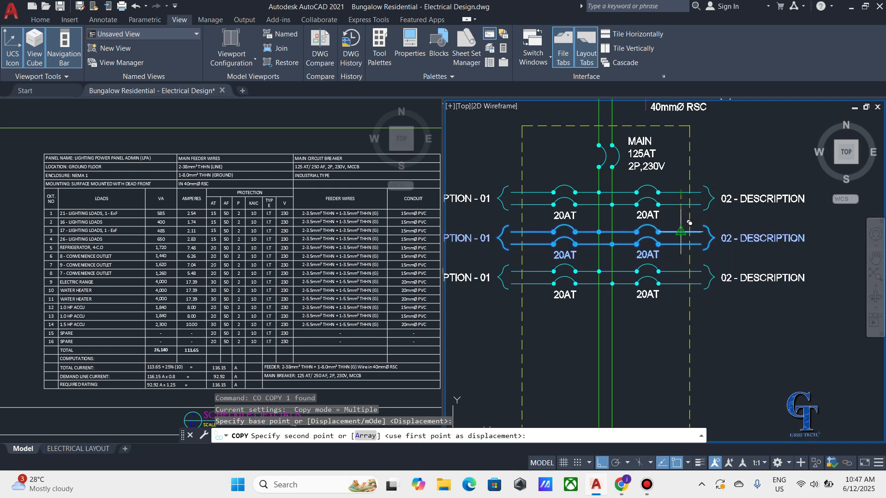
pyautogui.click(689, 224)
pyautogui.click(689, 264)
pyautogui.click(689, 304)
pyautogui.moveTo(690, 284); pyautogui.dragTo(705, 169, button='middle')
pyautogui.click(697, 241)
pyautogui.click(697, 280)
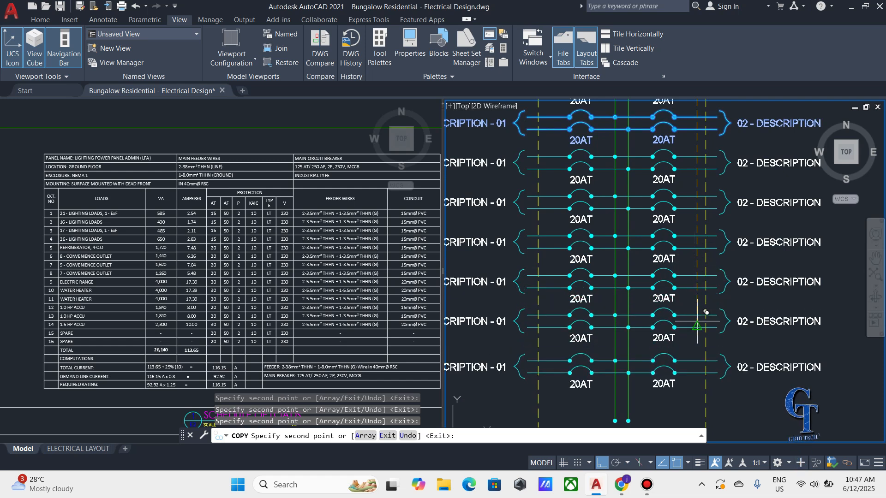
pyautogui.press('Escape')
# Stretch the lower edge of the panel case upward so the busbars end just below the last breaker row
pyautogui.scroll(-3, 697, 321)
pyautogui.scroll(3, 711, 299)
pyautogui.click(694, 307)
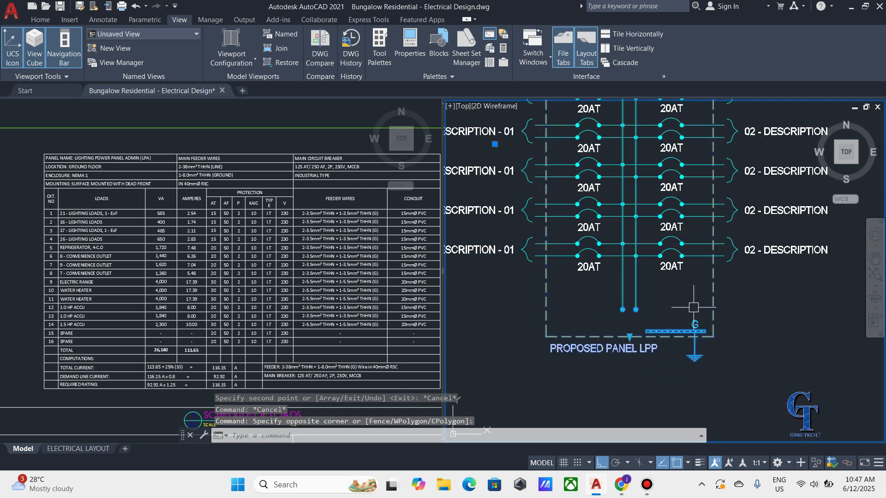
pyautogui.scroll(2, 627, 336)
pyautogui.click(631, 337)
pyautogui.scroll(2, 656, 283)
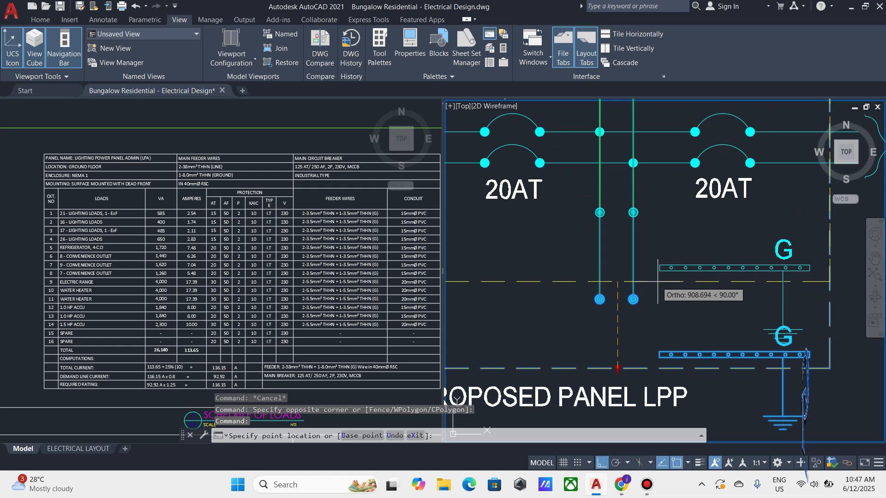
pyautogui.press('Escape')
pyautogui.scroll(-4, 686, 313)
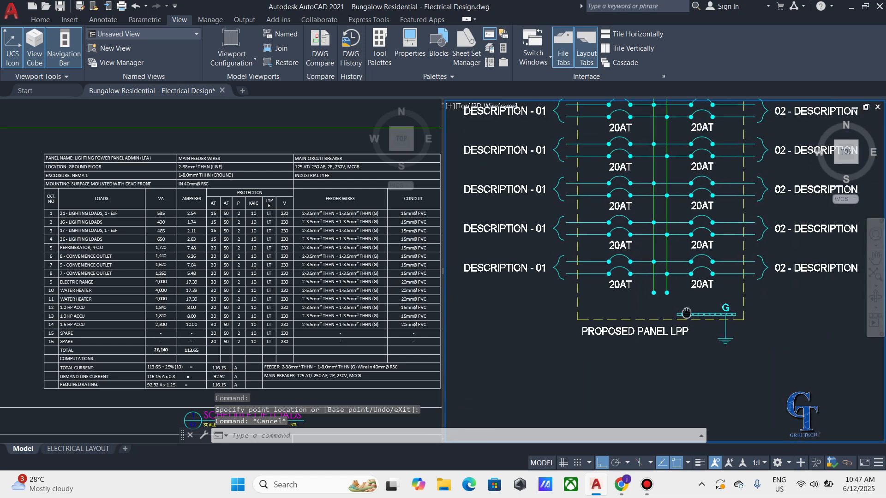
# Set the right-hand description attribute of the first breaker row to "02 - LIGHTING LOADS"
pyautogui.scroll(-4, 686, 313)
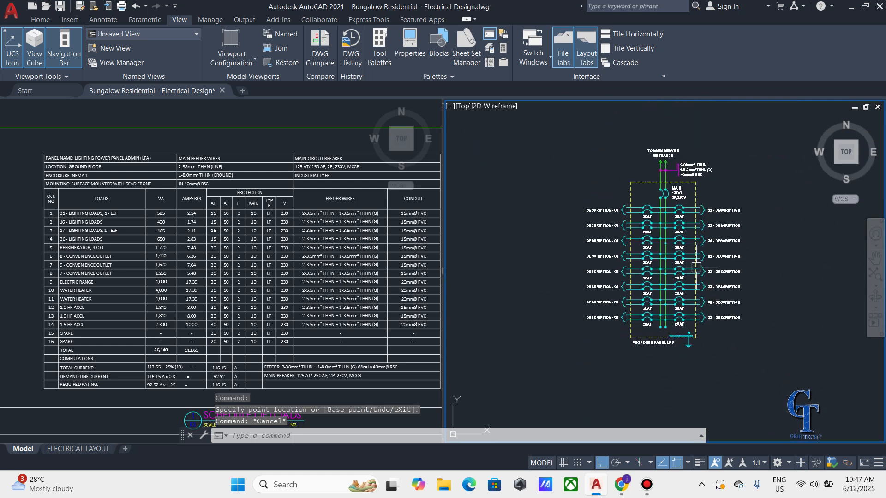
pyautogui.scroll(2, 696, 267)
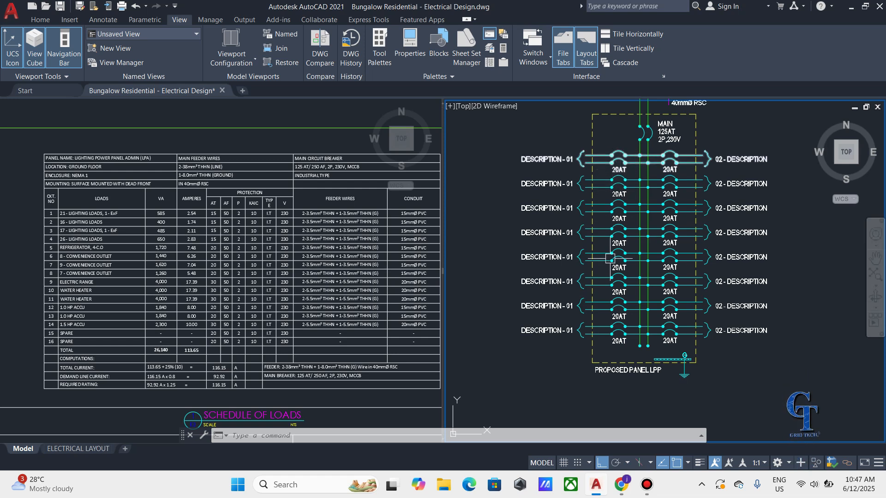
pyautogui.scroll(4, 646, 157)
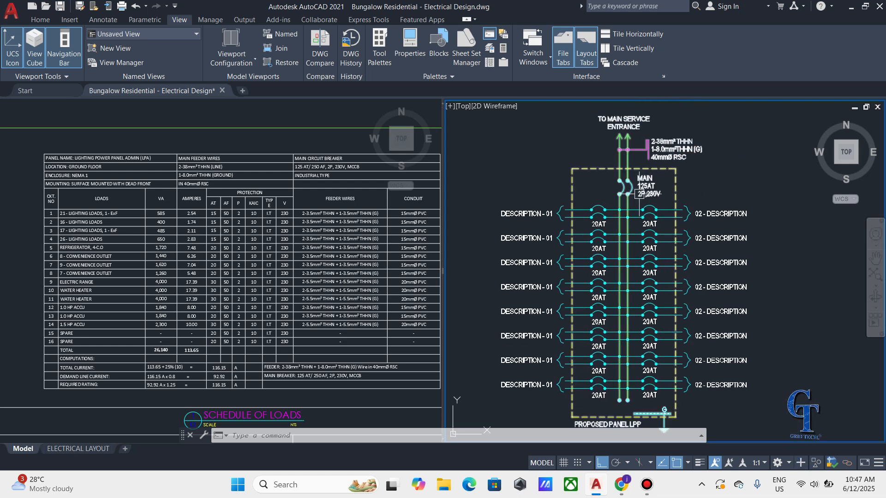
pyautogui.scroll(-2, 642, 206)
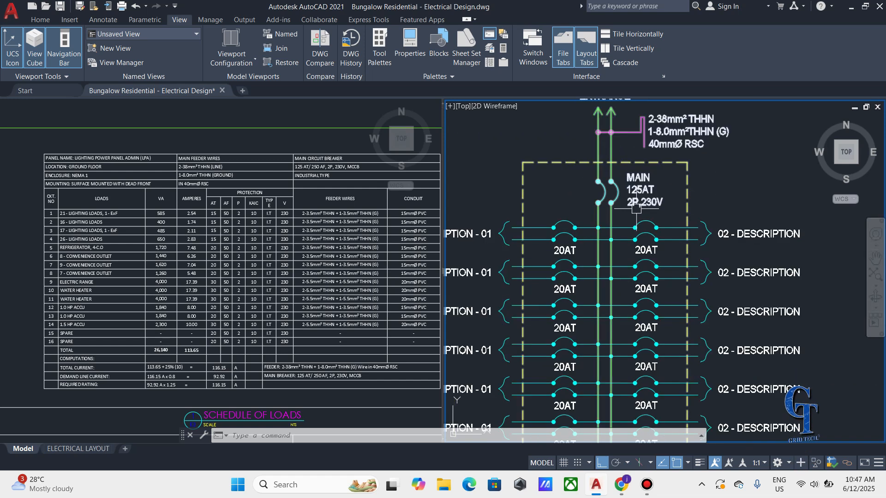
pyautogui.moveTo(691, 152); pyautogui.dragTo(668, 139, button='middle')
pyautogui.scroll(2, 611, 199)
pyautogui.scroll(-4, 646, 250)
pyautogui.doubleClick(544, 215)
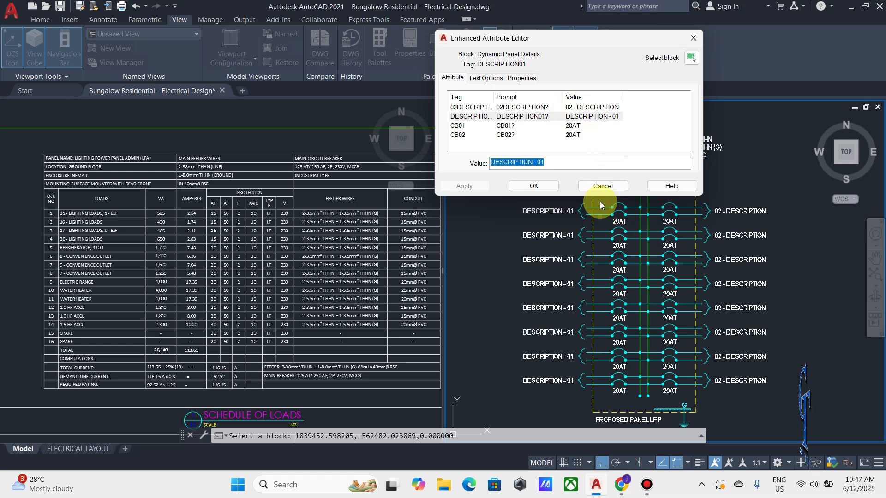
pyautogui.click(469, 109)
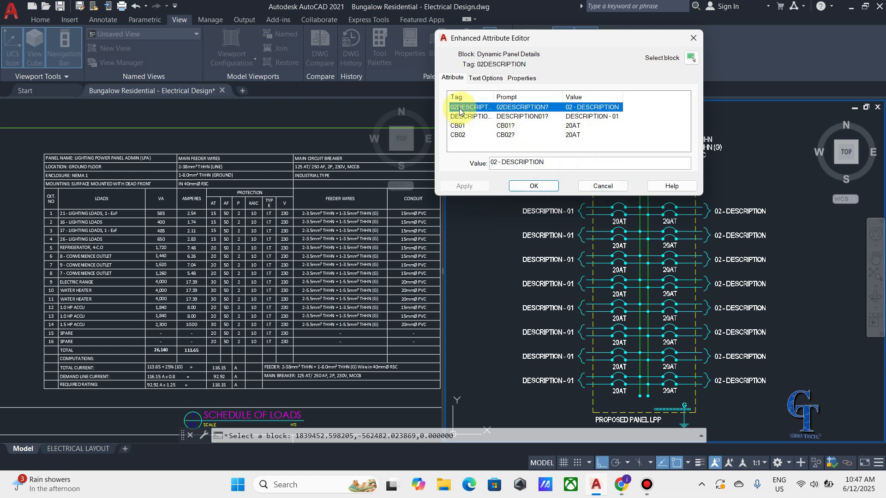
pyautogui.click(571, 168)
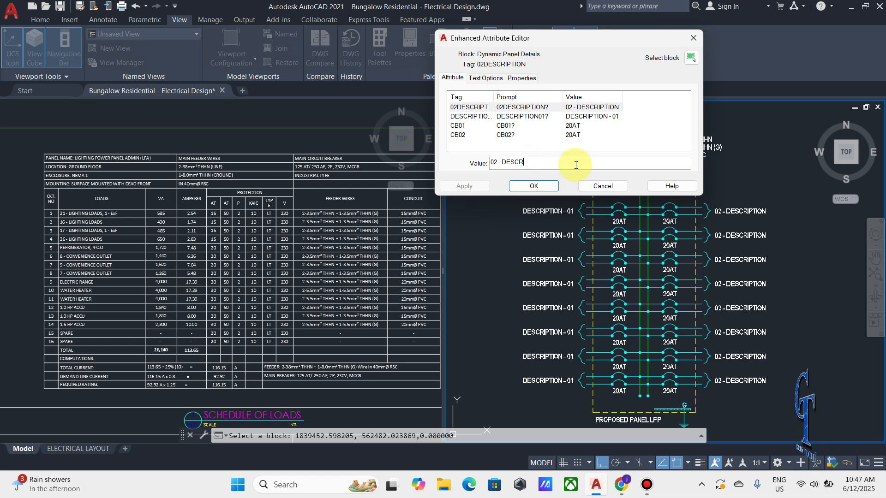
pyautogui.write('LIG')
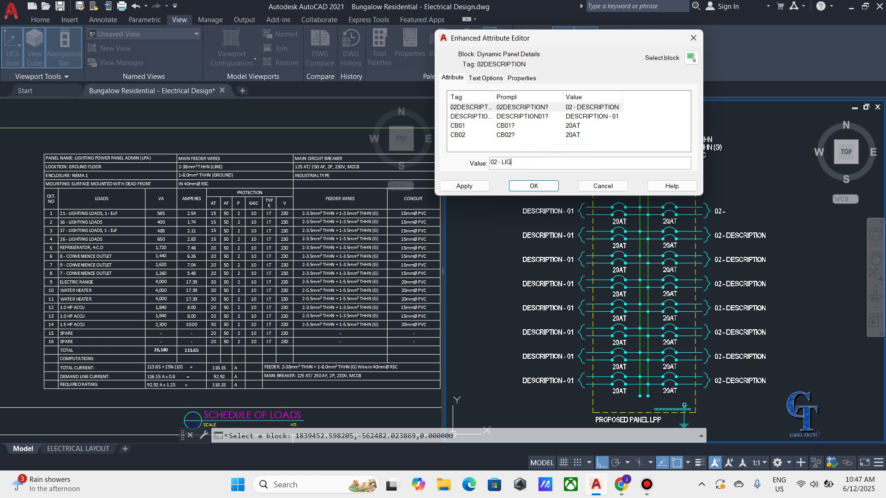
pyautogui.write('HTING LOADS')
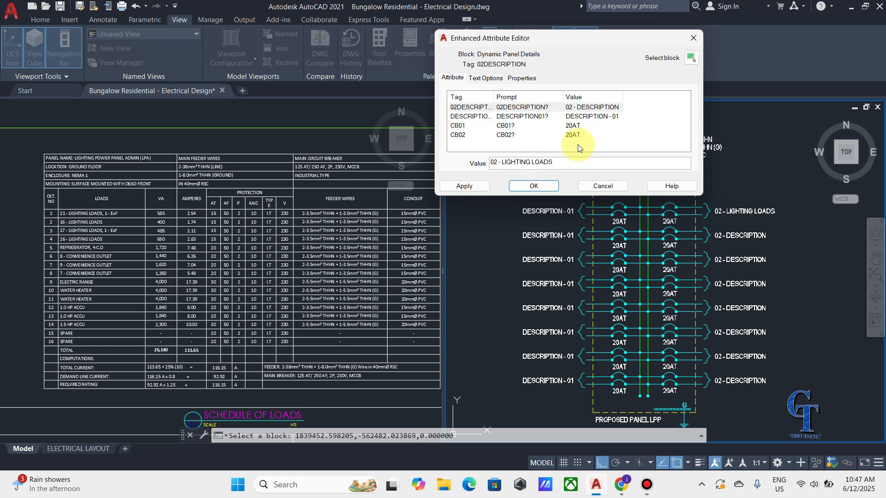
# Set the left-hand description attribute of the first breaker row to "LIGHTING LOADS - 01"
pyautogui.click(581, 117)
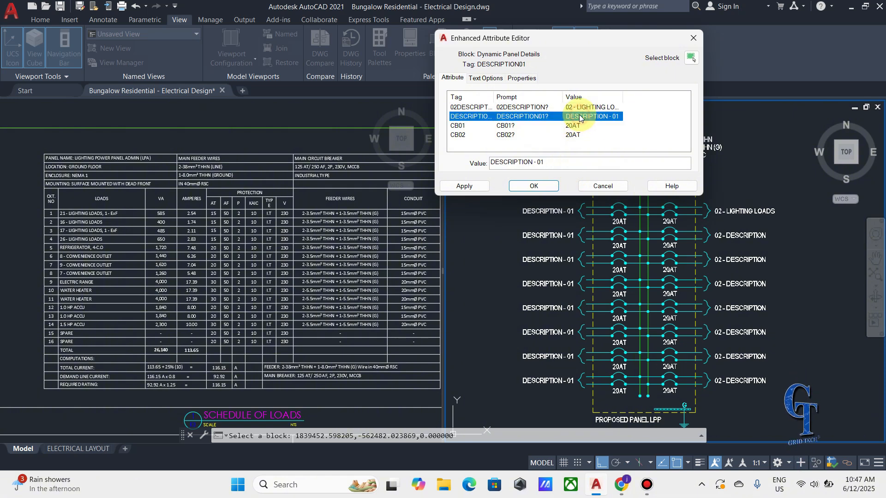
pyautogui.click(535, 165)
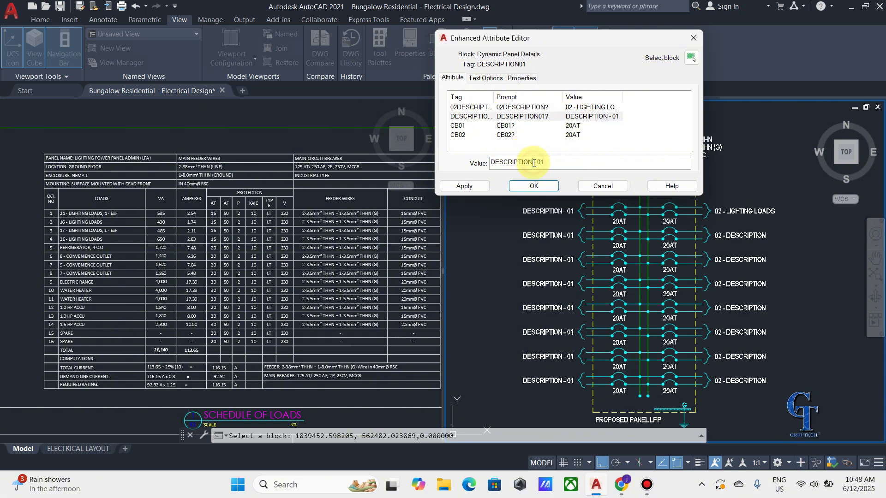
pyautogui.moveTo(533, 163); pyautogui.dragTo(490, 162)
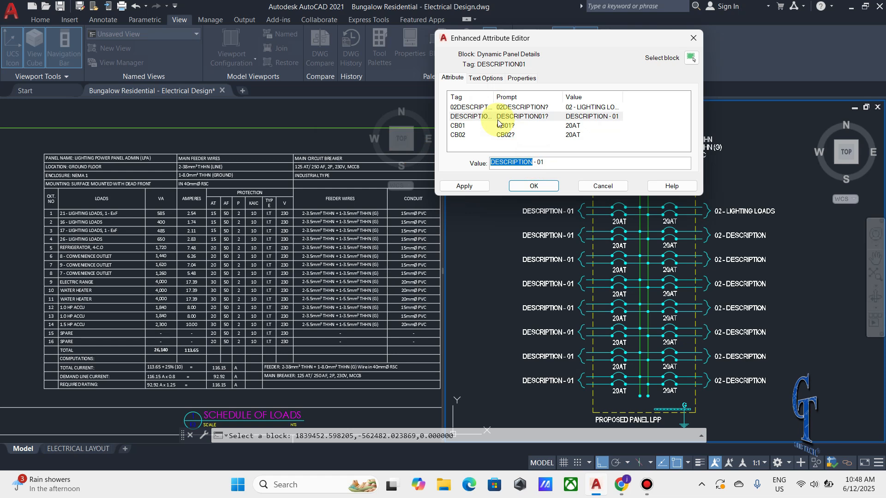
pyautogui.write('LI')
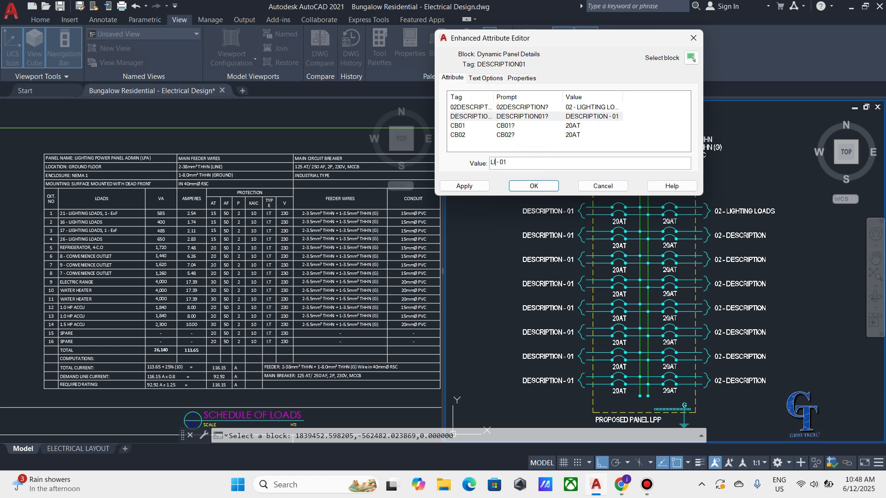
pyautogui.press('BackSpace')
pyautogui.press('BackSpace')
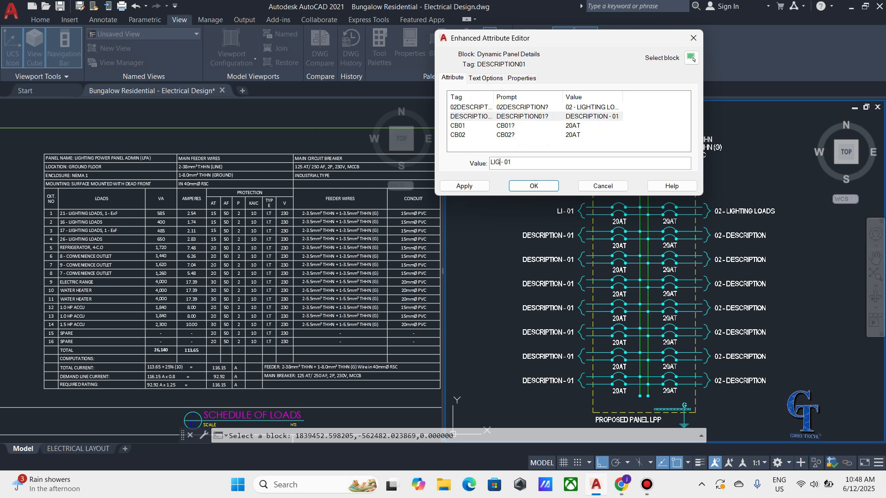
pyautogui.write('GHTING LOADS')
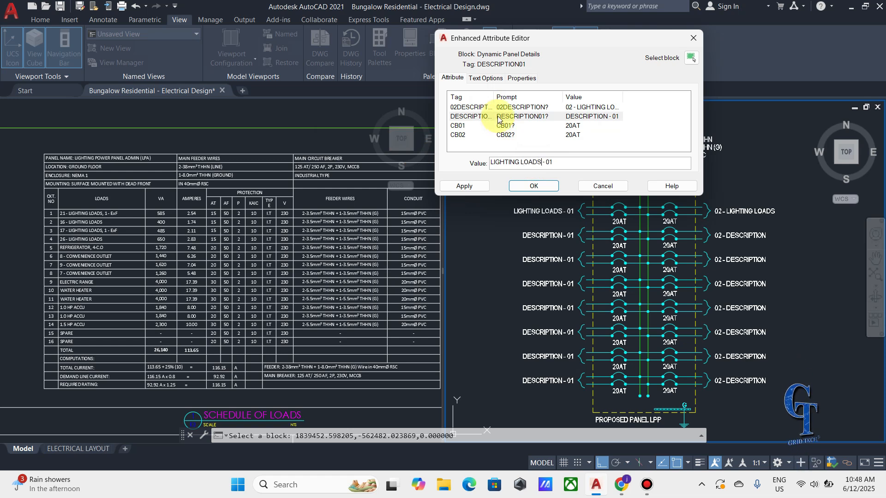
# Set the CB01 and CB02 ratings of the first breaker row to 15AT and accept the attribute edits
pyautogui.click(558, 125)
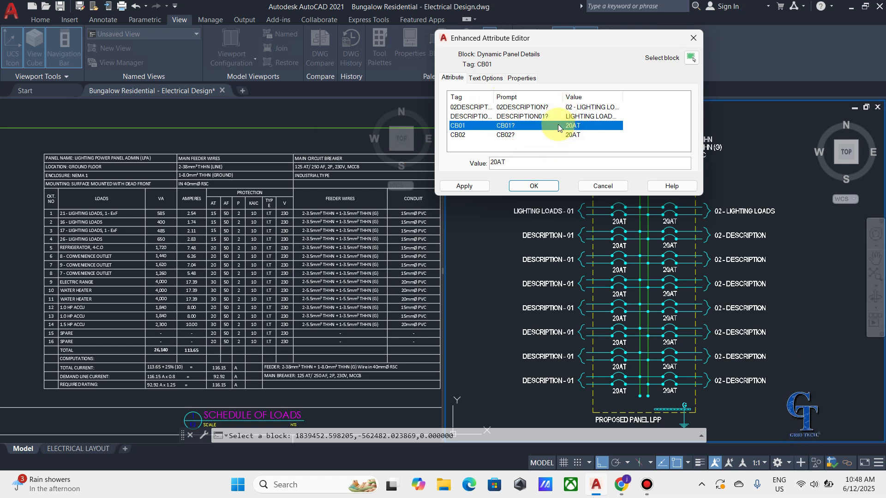
pyautogui.click(498, 163)
pyautogui.write('15')
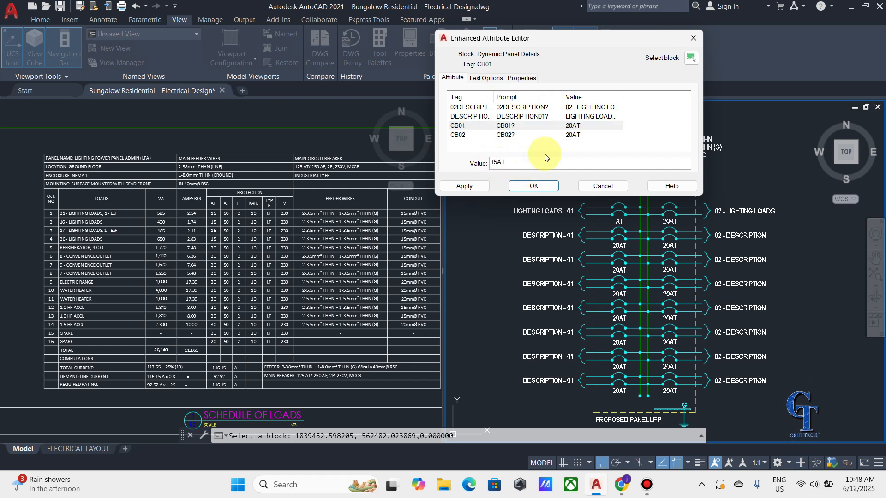
pyautogui.click(567, 135)
pyautogui.click(497, 161)
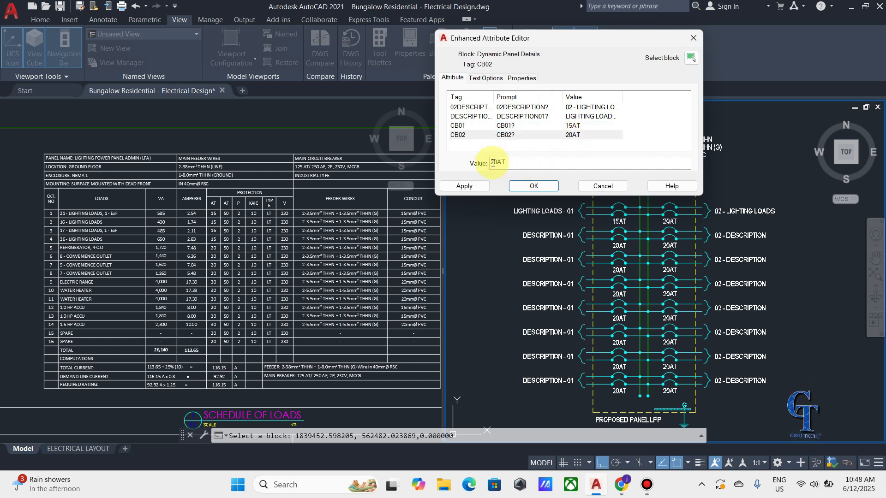
pyautogui.write('15')
pyautogui.click(534, 186)
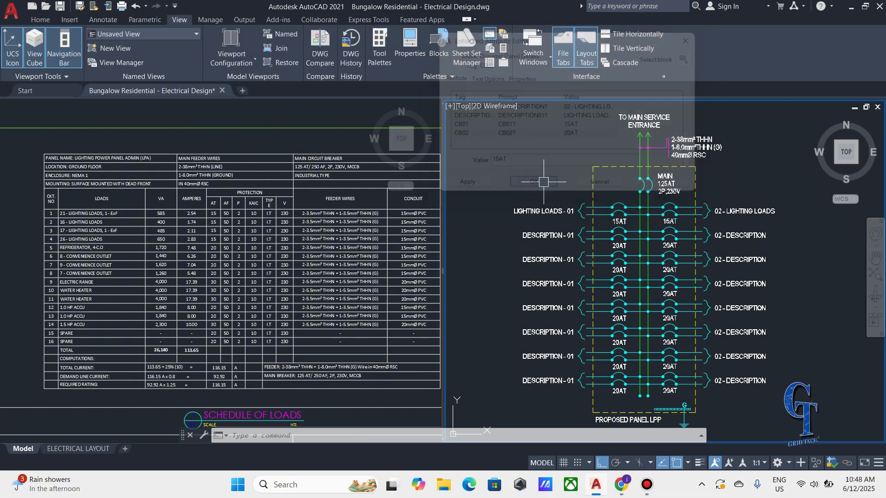
# Set the left-hand description attribute of the second breaker row to "LIGHTING LOADS - 03"
pyautogui.moveTo(550, 247); pyautogui.dragTo(550, 236, button='middle')
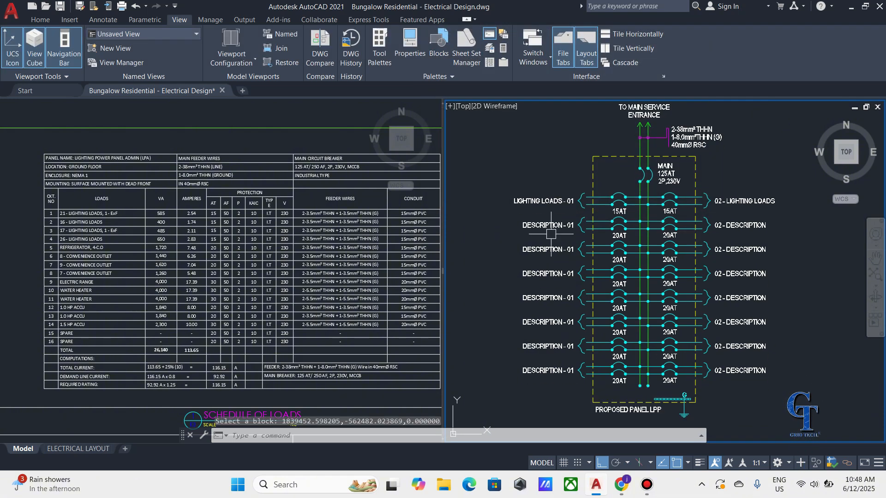
pyautogui.doubleClick(550, 228)
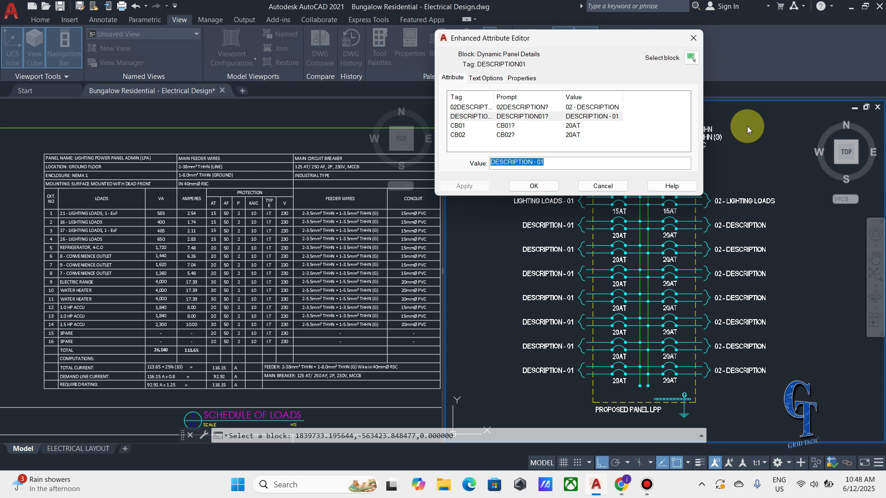
pyautogui.write('LI')
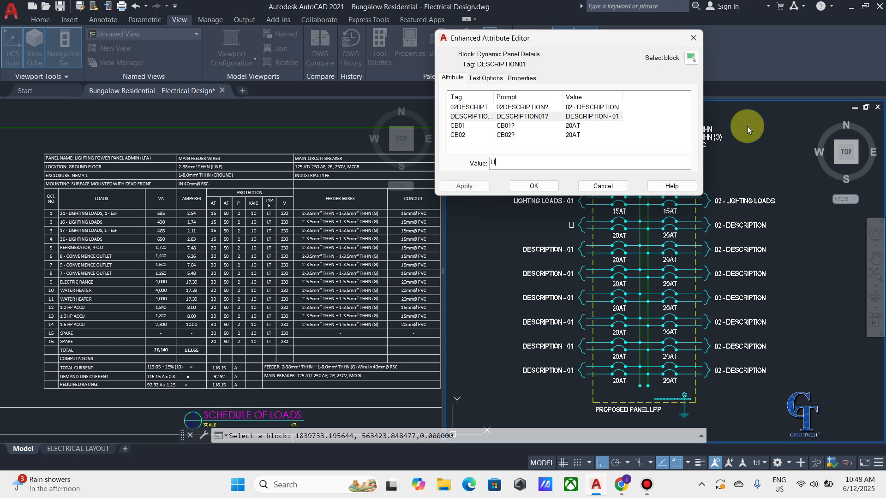
pyautogui.write('GHTI')
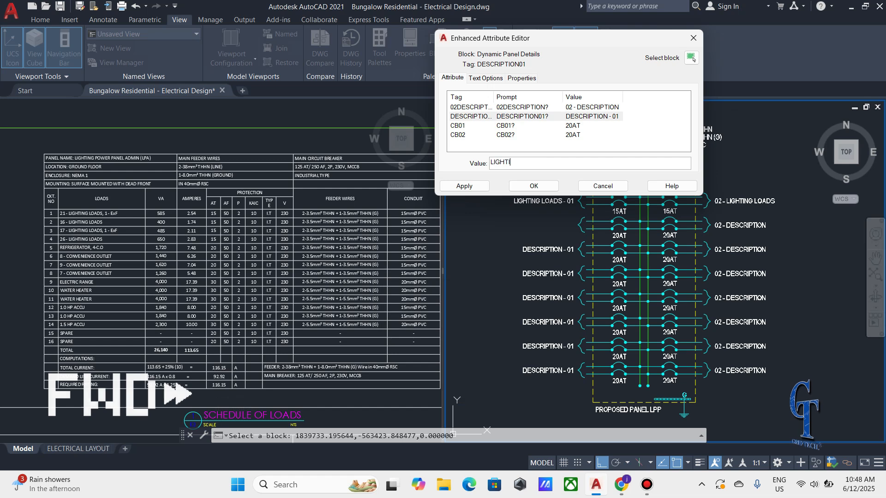
pyautogui.write('NG LOADS - 0')
pyautogui.press('BackSpace')
pyautogui.write('- 03')
# Set the CB01 and CB02 ratings of the second breaker row to 15AT
pyautogui.click(575, 126)
pyautogui.write('15')
pyautogui.moveTo(497, 162); pyautogui.dragTo(489, 163)
pyautogui.click(575, 136)
pyautogui.write('5')
# Set the right-hand description of the second breaker row to "04 - LIGHTING LOADS" and accept the attribute edits
pyautogui.click(530, 116)
pyautogui.click(577, 107)
pyautogui.write('04 - LIGHTING LOPA')
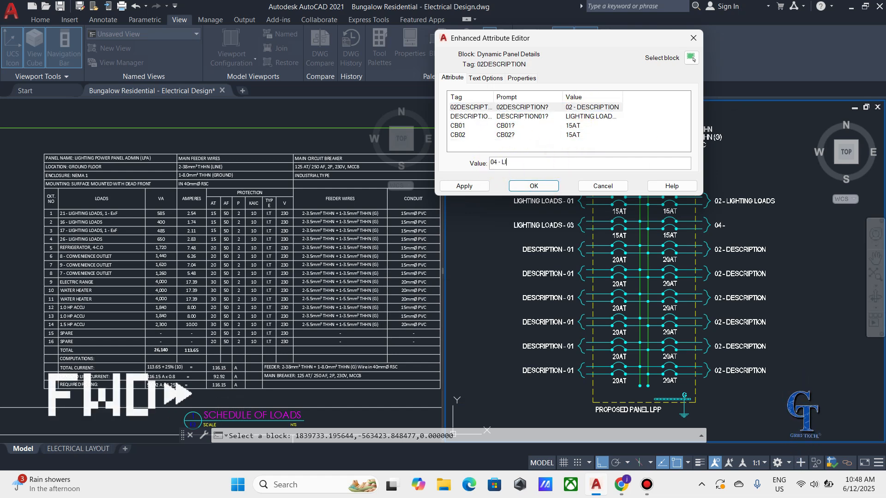
pyautogui.click(526, 186)
# Set the left-hand description attribute of the third breaker row to "REFRIGERATOR - 05"
pyautogui.moveTo(560, 249); pyautogui.dragTo(558, 227, button='middle')
pyautogui.doubleClick(559, 227)
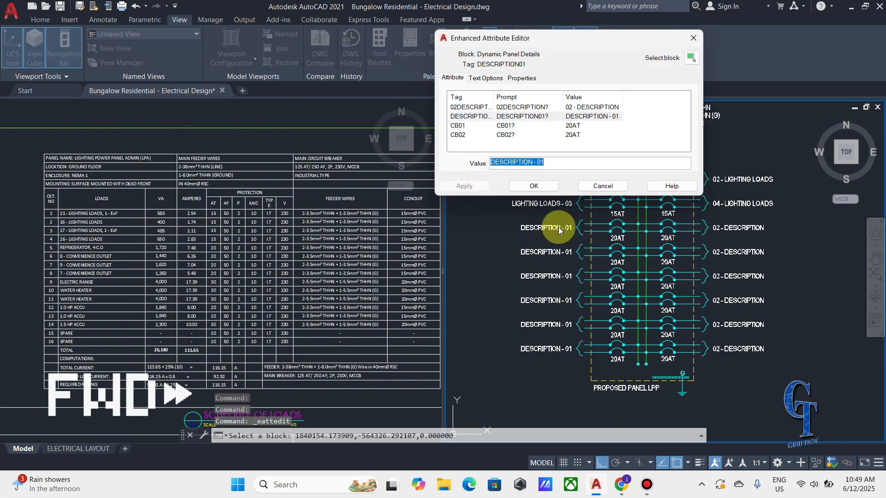
pyautogui.write('REFRIGERATOR - 05')
pyautogui.click(565, 126)
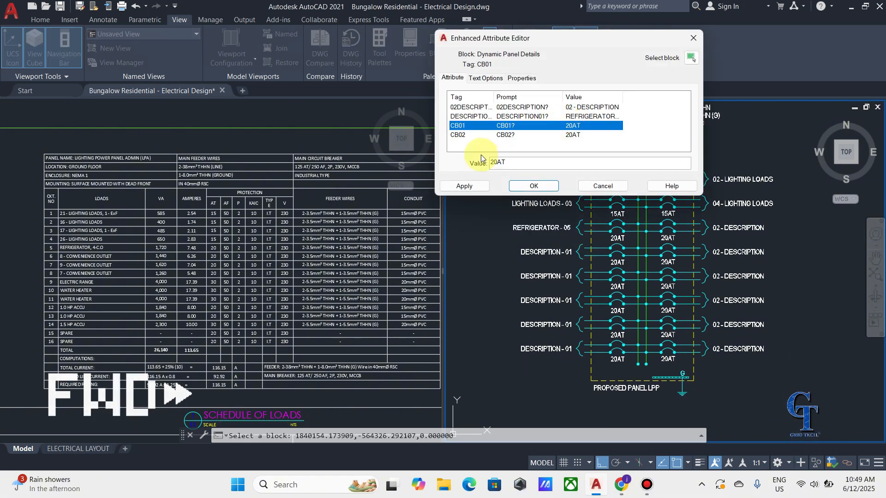
# Set the right-hand description of the third breaker row to "04 - CONVENIENCE OUTLET" and accept the attribute edits
pyautogui.click(582, 107)
pyautogui.write('04 - CONVENIENCE OUTLET')
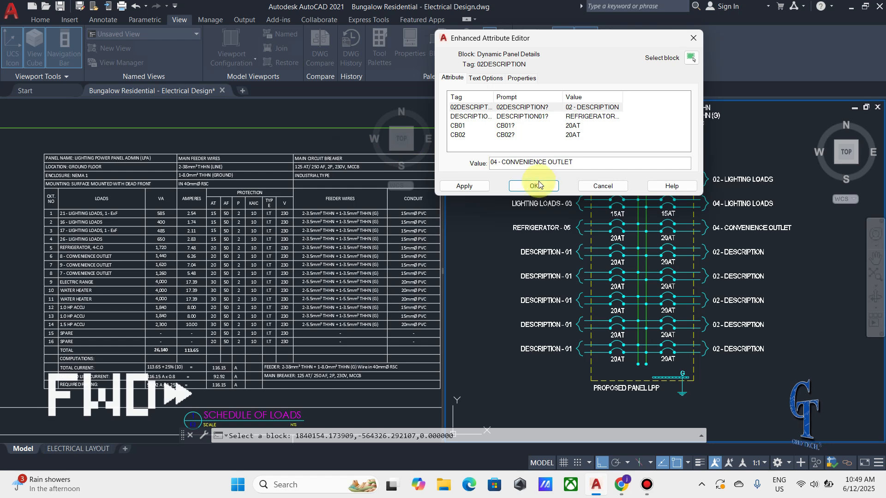
pyautogui.click(535, 185)
pyautogui.press('Escape')
pyautogui.doubleClick(546, 226)
pyautogui.click(534, 185)
# Correct the third row's right-hand description to "06 - CONVENIENCE OUTLET" and accept the change
pyautogui.doubleClick(546, 227)
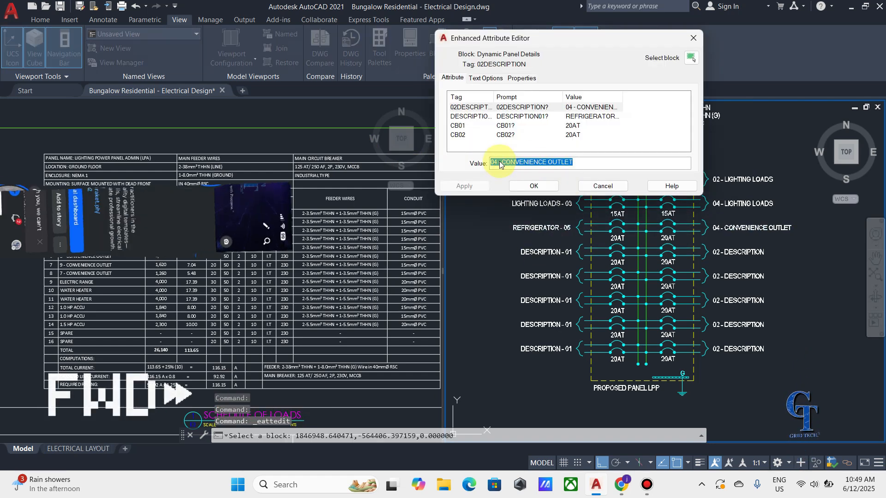
pyautogui.click(498, 162)
pyautogui.press('BackSpace')
pyautogui.write('6')
pyautogui.click(534, 184)
# Set the left-hand description of the fourth breaker row to "CONVENIENCE OUTLET - 07" and accept the edit
pyautogui.doubleClick(568, 251)
pyautogui.moveTo(555, 163); pyautogui.dragTo(450, 170)
pyautogui.write('09 -')
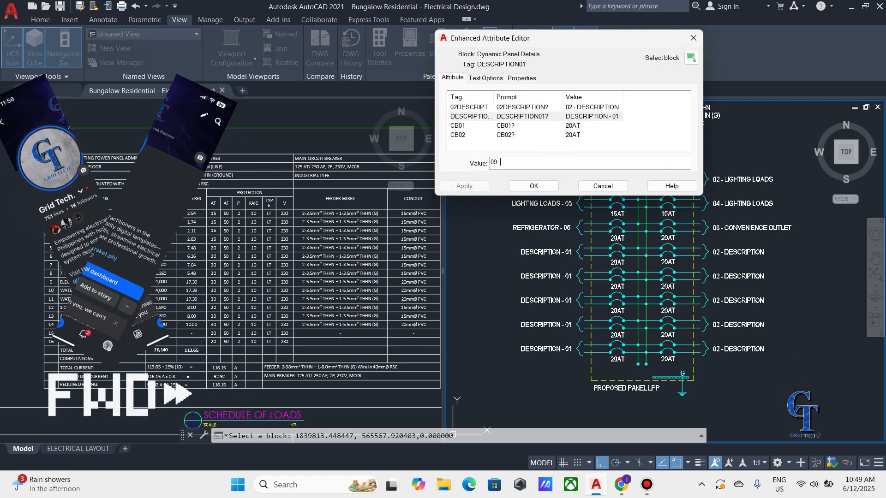
pyautogui.press('BackSpace')
pyautogui.press('BackSpace')
pyautogui.press('BackSpace')
pyautogui.press('BackSpace')
pyautogui.write('CONVENIENCE OUTLET - 07')
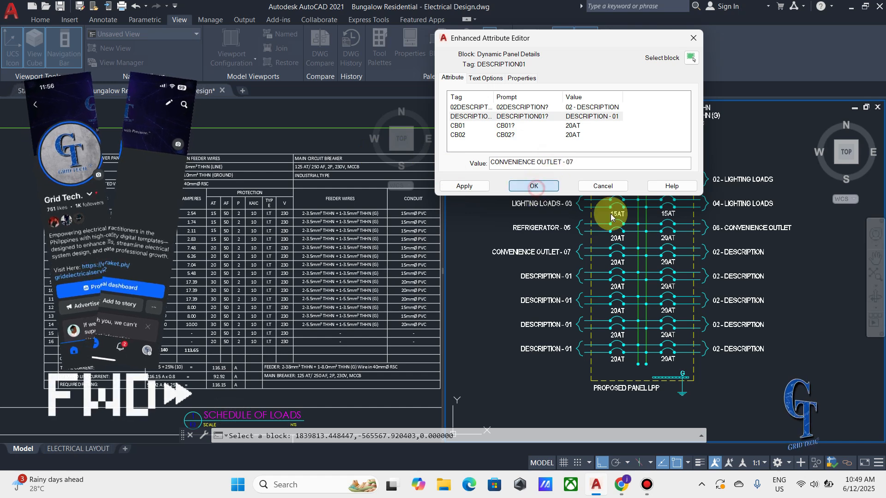
pyautogui.press('Return')
# Set the right-hand description of the fourth breaker row to "08 - CONVENIENCE OUTLET" and accept the edit
pyautogui.doubleClick(613, 212)
pyautogui.write('08 - CONVENIENCE OUTLET')
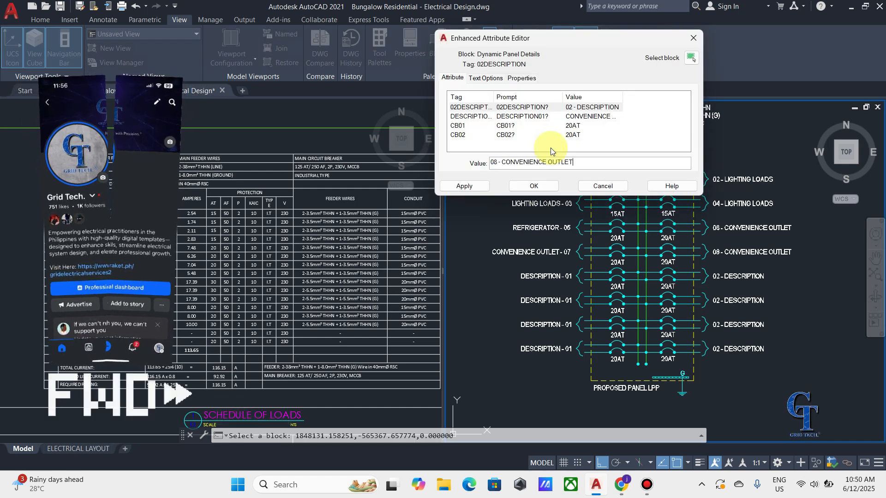
pyautogui.press('Return')
# Set the left-hand description attribute of the fifth breaker row to "ELECTRIC RANGE - 09"
pyautogui.doubleClick(555, 259)
pyautogui.write('ELECTRIC RANGE - 09')
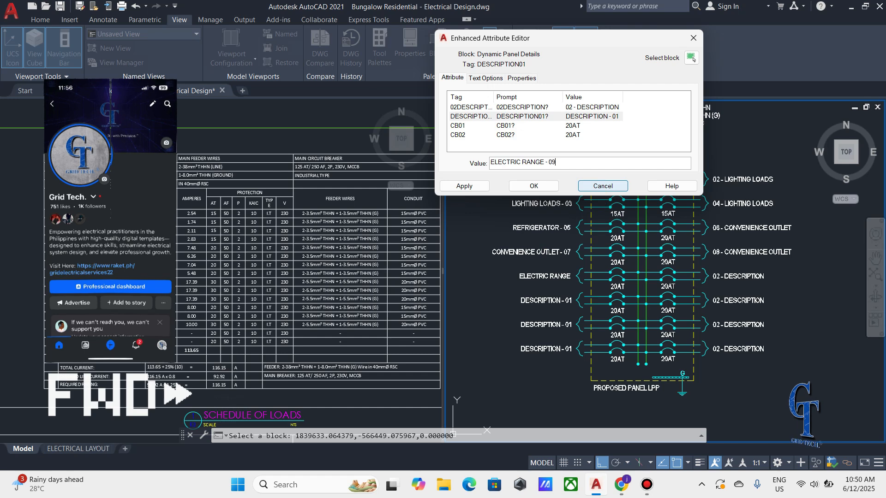
pyautogui.press('Return')
# Set the CB01 and CB02 ratings of the fifth breaker row to 30AT and accept the attribute edits
pyautogui.moveTo(506, 164); pyautogui.dragTo(491, 164)
pyautogui.write('0AT')
pyautogui.press('Return')
pyautogui.moveTo(506, 163); pyautogui.dragTo(491, 164)
pyautogui.write('30AT')
pyautogui.press('Return')
pyautogui.click(599, 125)
pyautogui.write('30AT')
pyautogui.press('Return')
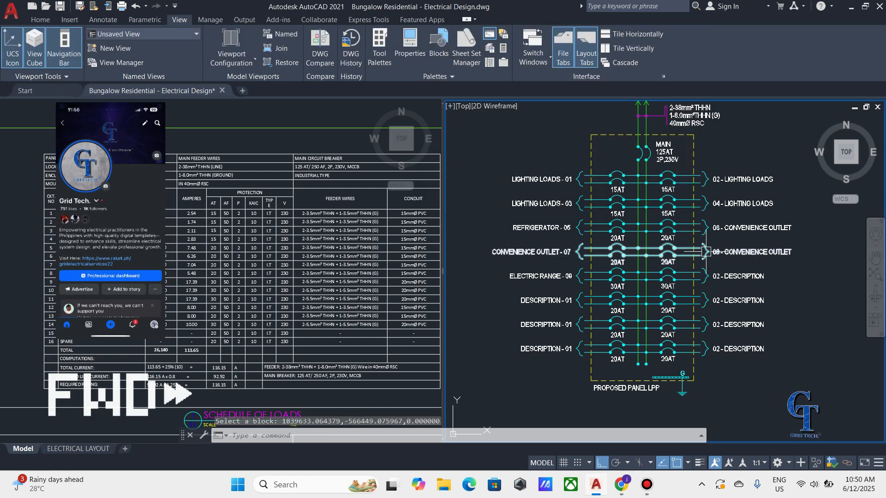
# Set the right-hand description of the fifth breaker row to "10 - WATER HEATER" and accept the edit
pyautogui.doubleClick(733, 276)
pyautogui.write('10 - WATER HEATER')
pyautogui.press('Return')
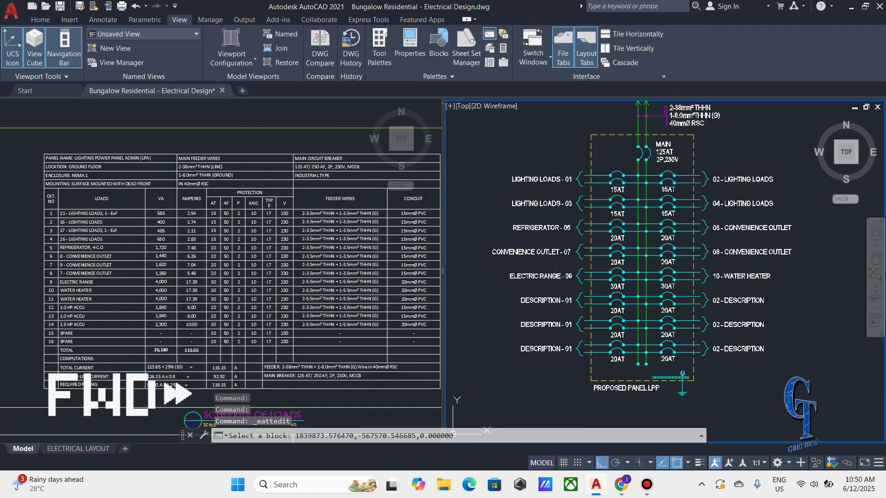
# Set the sixth breaker row's left-hand description to "WATER HEATER - 11" and its CB01 rating to 30AT
pyautogui.doubleClick(551, 300)
pyautogui.write('WATER HEATER - 11')
pyautogui.click(583, 126)
pyautogui.moveTo(506, 164); pyautogui.dragTo(492, 163)
pyautogui.write('30AT')
pyautogui.press('Return')
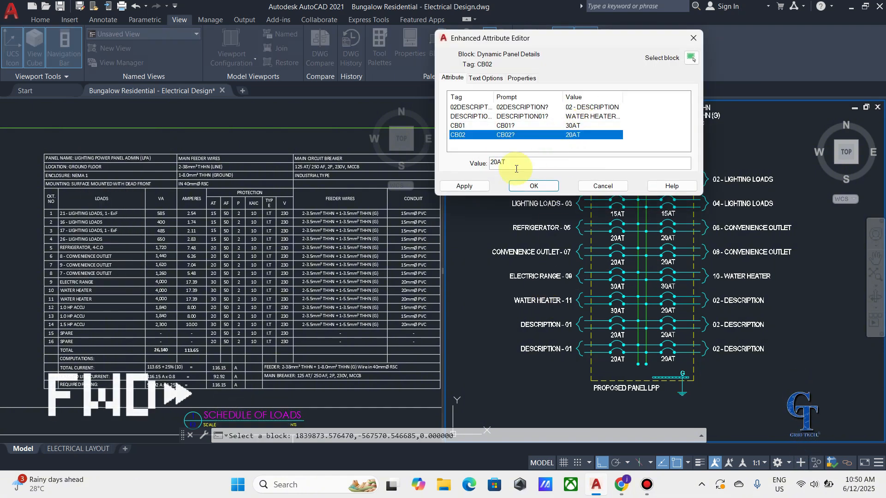
# Set the right-hand description of the sixth breaker row to "12 - 1.0HP ACCU" and accept the attribute edits
pyautogui.click(592, 108)
pyautogui.tripleClick(553, 161)
pyautogui.write('12 - 1.0HP WATER')
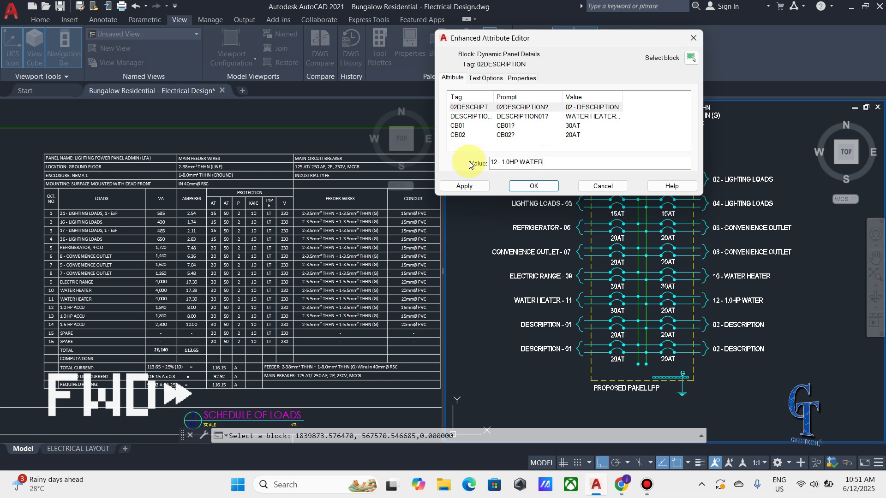
pyautogui.press('BackSpace')
pyautogui.press('BackSpace')
pyautogui.press('BackSpace')
pyautogui.press('BackSpace')
pyautogui.press('BackSpace')
pyautogui.write('ACCU')
pyautogui.press('Return')
# Set the left-hand description of the seventh breaker row to "1.0HP ACCU - 13" and accept the edit
pyautogui.doubleClick(554, 324)
pyautogui.press('BackSpace')
pyautogui.write('1.0HP ACCU')
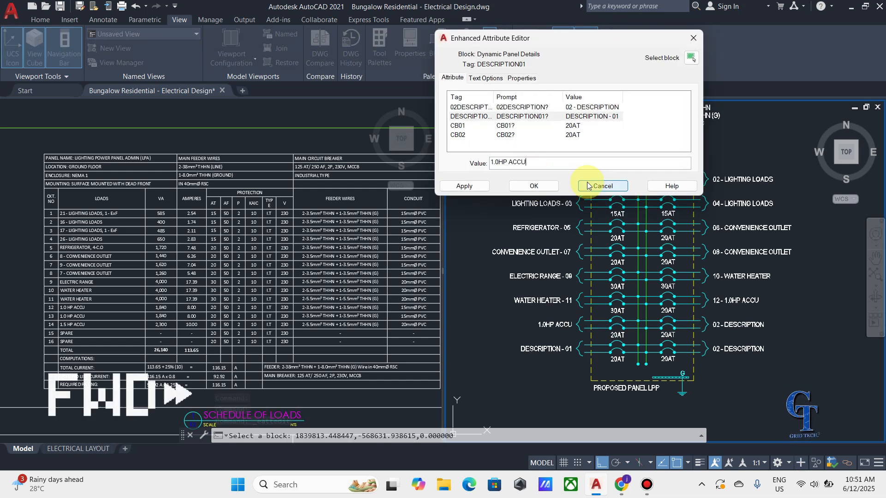
pyautogui.write(' - 13')
pyautogui.click(547, 187)
# Set the seventh breaker row's right-hand description to "14 - 1.5HP ACCU" and its CB02 rating to 30AT, accepting the edits
pyautogui.doubleClick(589, 212)
pyautogui.write('14 - 1.5')
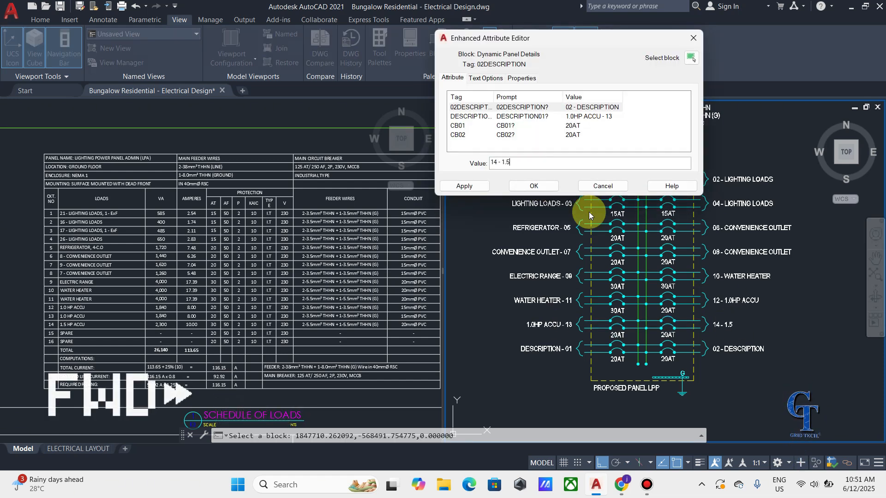
pyautogui.write('HP ACCU')
pyautogui.click(572, 134)
pyautogui.moveTo(510, 163); pyautogui.dragTo(490, 163)
pyautogui.write('30AT')
pyautogui.click(535, 186)
# Set the left-hand description of the last breaker row to "SPARE - 15" and accept the edit
pyautogui.doubleClick(566, 349)
pyautogui.write('S')
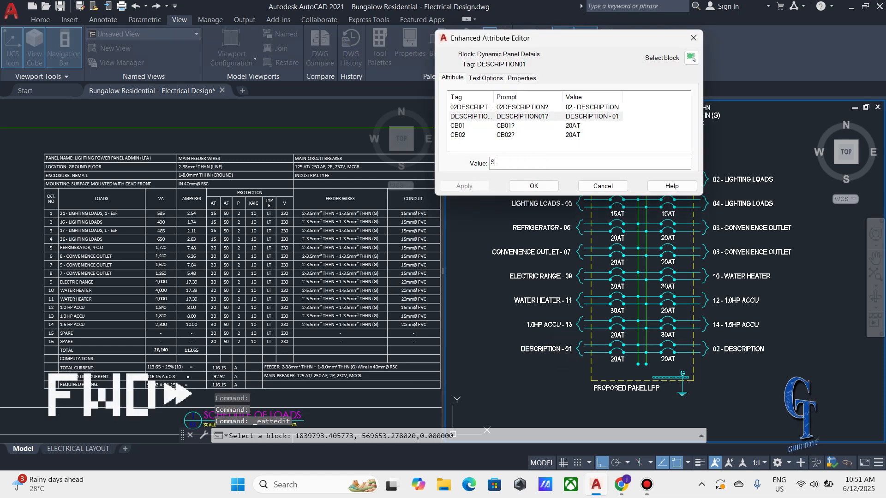
pyautogui.write('PARE - 15')
pyautogui.click(538, 186)
# Set the right-hand description of the last breaker row to "16 - SPARE" and accept the edit
pyautogui.doubleClick(725, 347)
pyautogui.write('06 -')
pyautogui.press('Num_Lock')
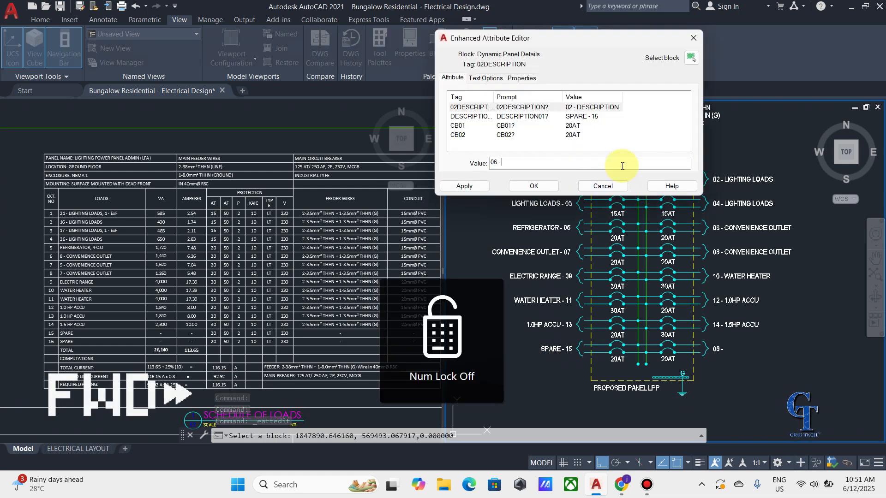
pyautogui.press('Num_Lock')
pyautogui.press('BackSpace')
pyautogui.press('BackSpace')
pyautogui.press('BackSpace')
pyautogui.press('BackSpace')
pyautogui.press('BackSpace')
pyautogui.write('16 - SPARE')
pyautogui.click(532, 185)
# Switch the model space to a single viewport showing the whole panel board detail
pyautogui.moveTo(556, 156); pyautogui.dragTo(535, 160, button='middle')
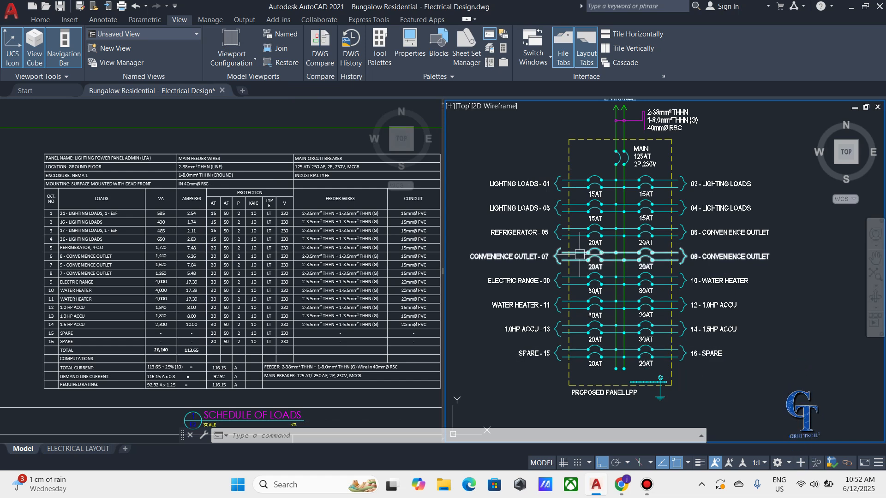
pyautogui.click(231, 53)
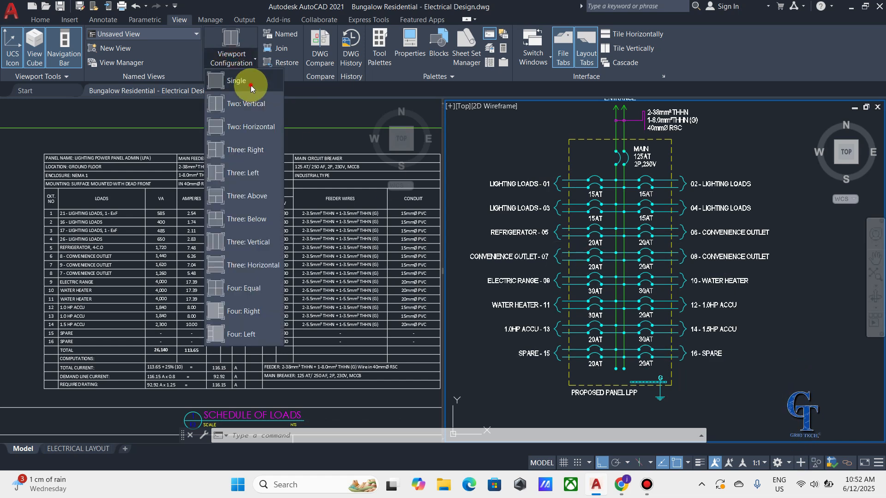
pyautogui.click(250, 85)
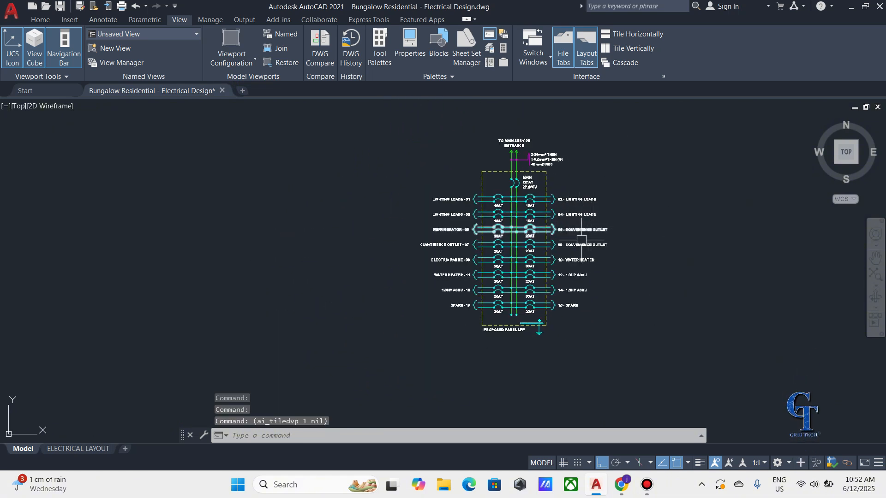
pyautogui.scroll(2, 569, 245)
pyautogui.moveTo(690, 174); pyautogui.dragTo(682, 206, button='middle')
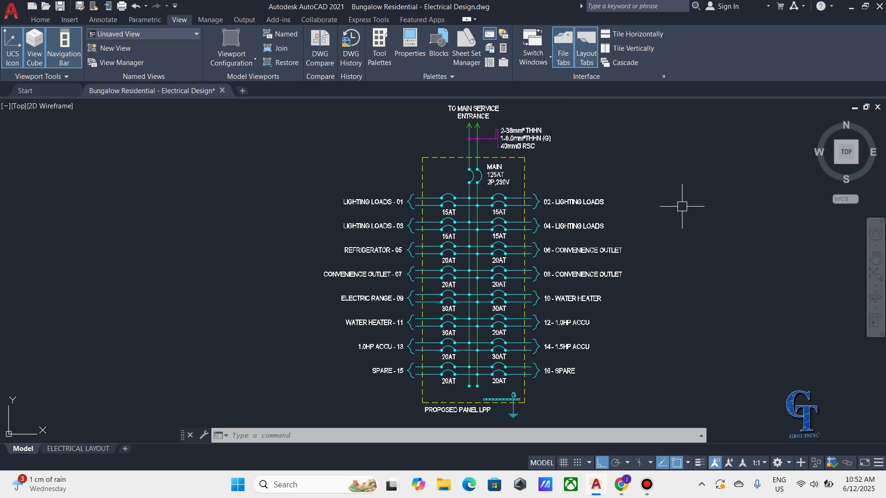